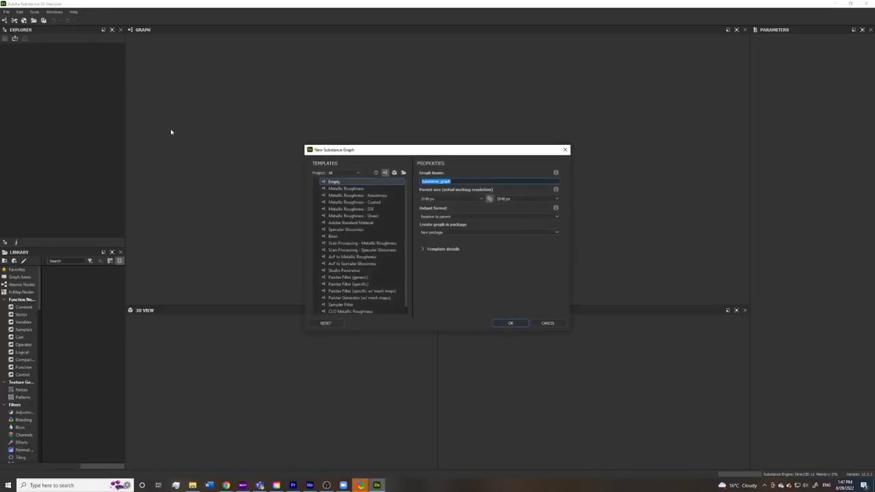
- Create a new graph named Stylized_Sand01 from the Metallic Roughness template
left_click(363, 189)
left_click_drag(420, 181, 518, 183)
type("Stylized_Sand03")
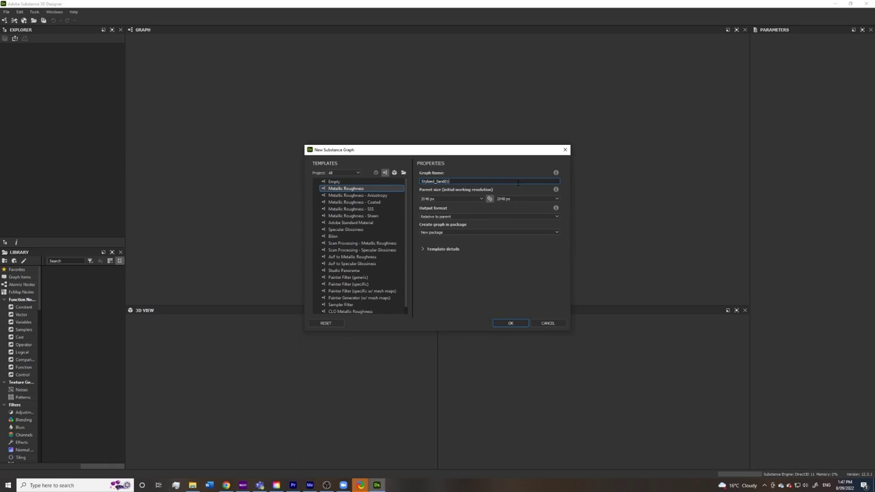
left_click(510, 324)
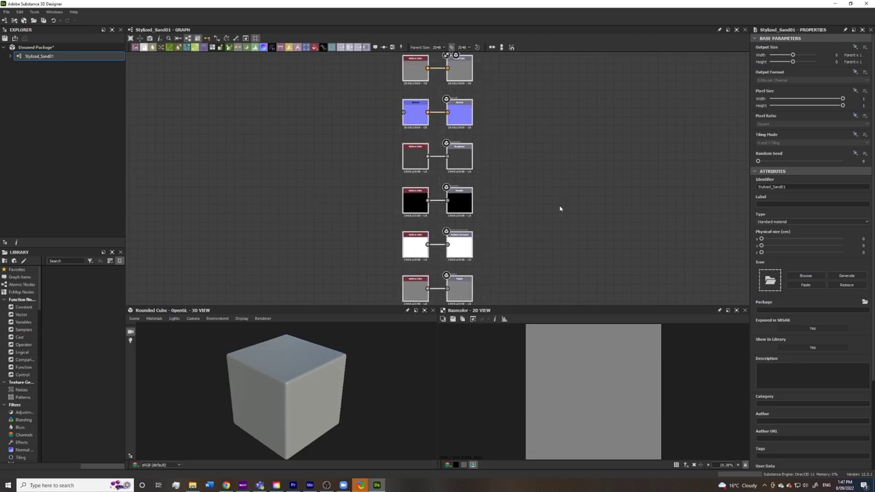
- Add a Polygon 2 node in the empty graph area well before the output nodes
middle_click_drag(360, 157, 598, 157)
key("space")
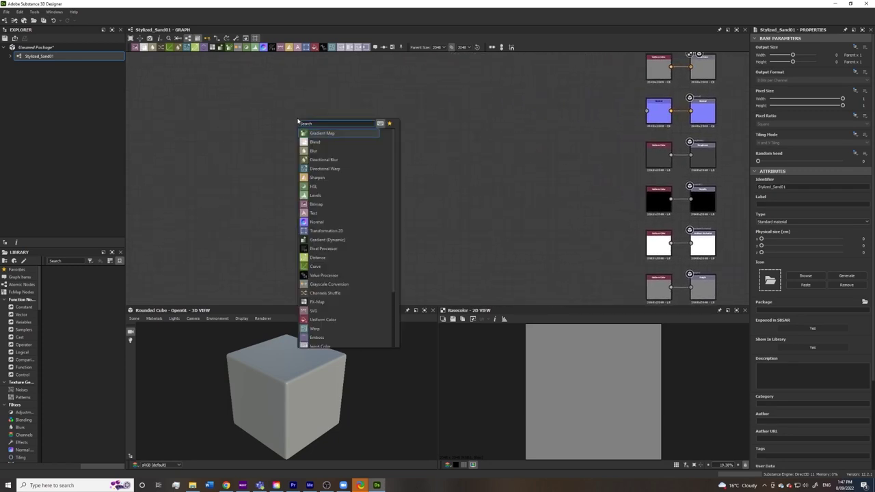
type("pol")
type("u")
type("g")
key("Down")
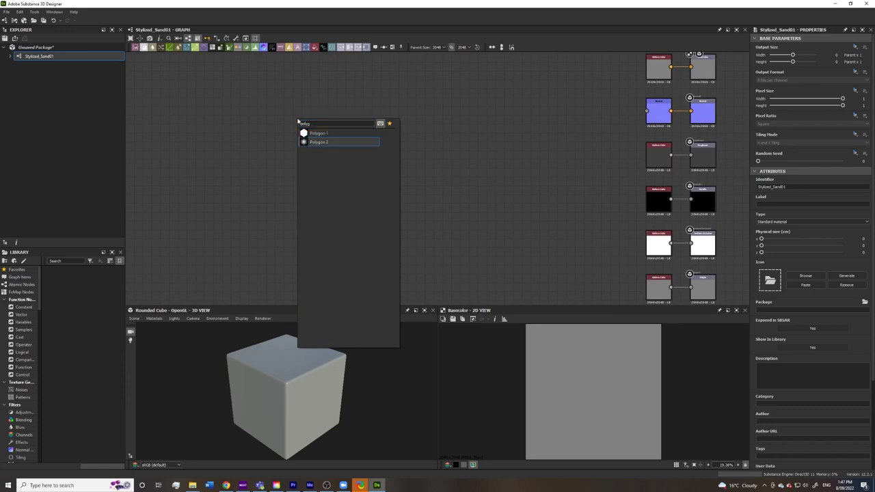
key("Return")
left_click_drag(295, 120, 322, 128)
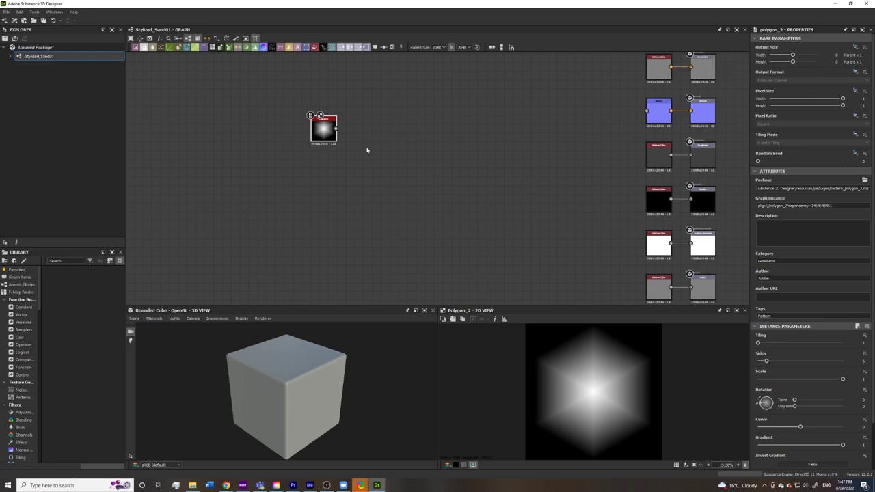
- Add a Splatter node fed by the Polygon 2 node and place it just after it
key("space")
type("splat")
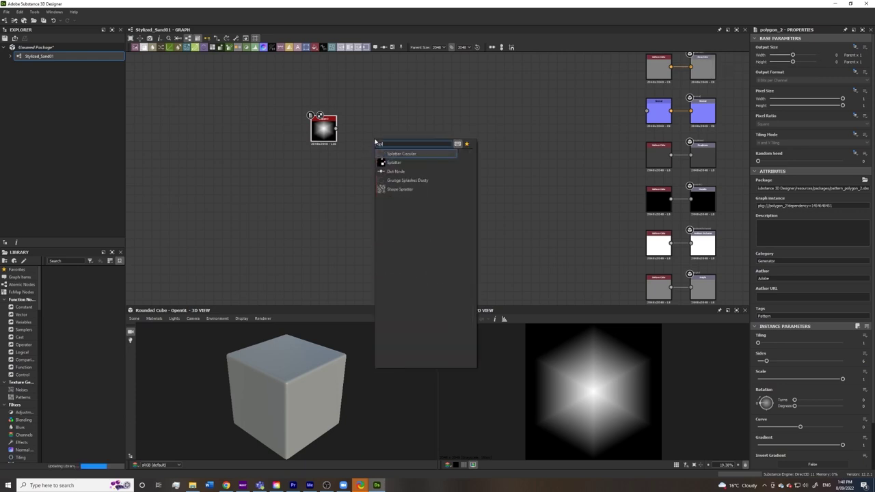
key("Down")
key("Return")
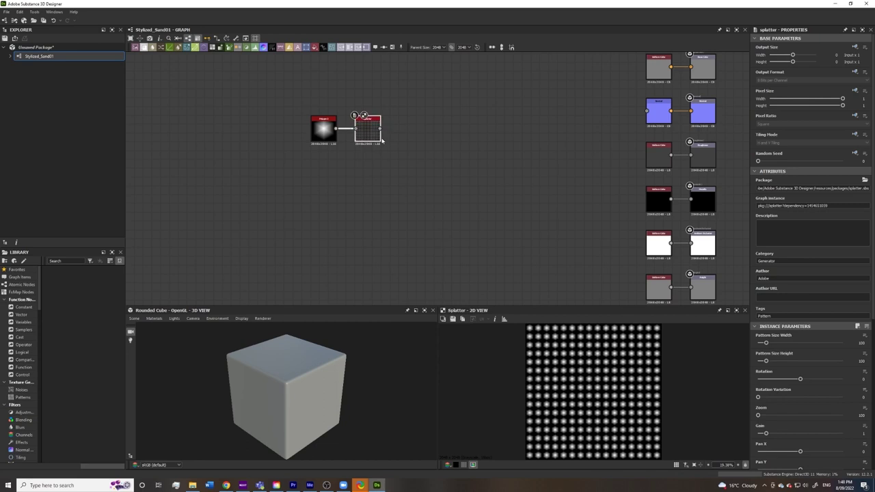
left_click_drag(374, 140, 378, 140)
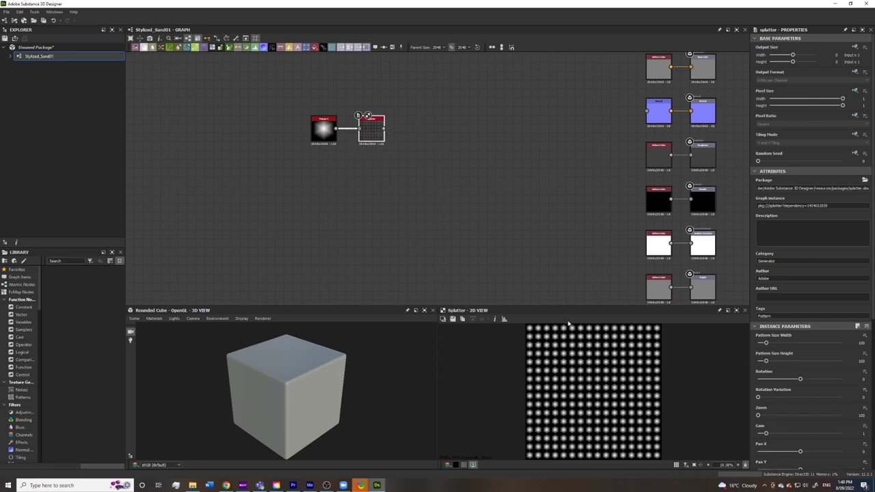
- Set the Splatter's pattern size to about 871 wide and 185 high, rotation to 24.58, disorder to 37.75 and disorder angle to 141.69
left_click_drag(571, 305, 569, 259)
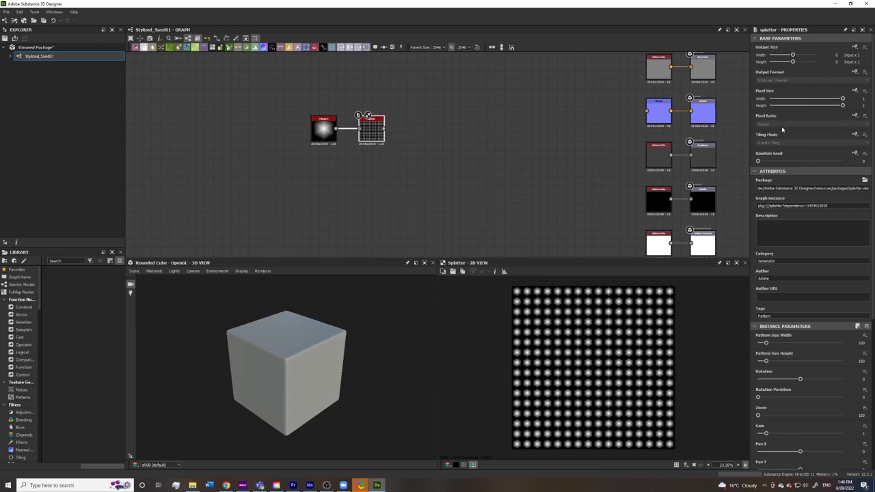
scroll(793, 201, "down", 5)
mouse_move(765, 72)
left_mouse_down()
mouse_move(811, 72)
mouse_move(833, 85)
left_mouse_up()
left_click_drag(767, 89, 803, 108)
left_click_drag(759, 216, 790, 216)
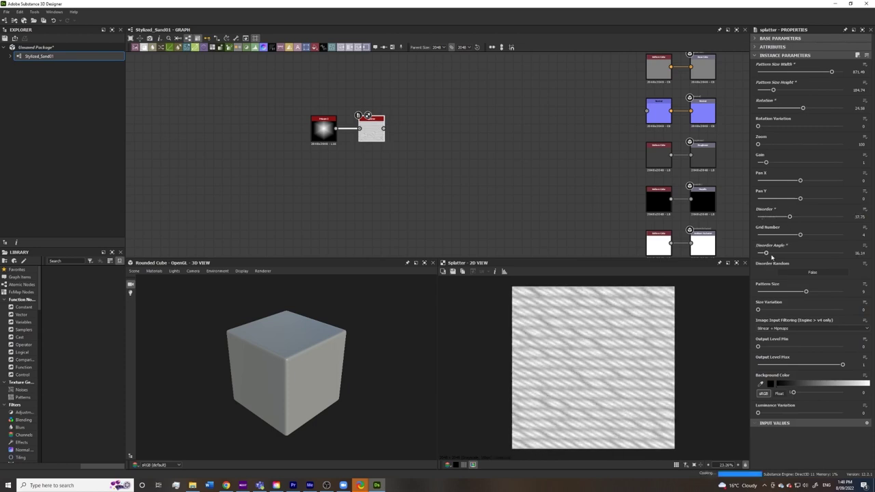
left_click_drag(758, 253, 790, 253)
- Set the Splatter's size variation to 100, grid number to 3, pattern size to about 1940 by 221 and luminance variation to 0.46
left_click_drag(758, 310, 863, 320)
mouse_move(796, 236)
left_mouse_down()
mouse_move(780, 238)
mouse_move(789, 236)
left_mouse_up()
left_click_drag(774, 91, 776, 94)
left_click_drag(832, 73, 874, 76)
mouse_move(801, 73)
left_mouse_down()
mouse_move(842, 79)
mouse_move(813, 77)
left_mouse_up()
mouse_move(757, 412)
left_mouse_down()
mouse_move(805, 414)
mouse_move(806, 422)
left_mouse_up()
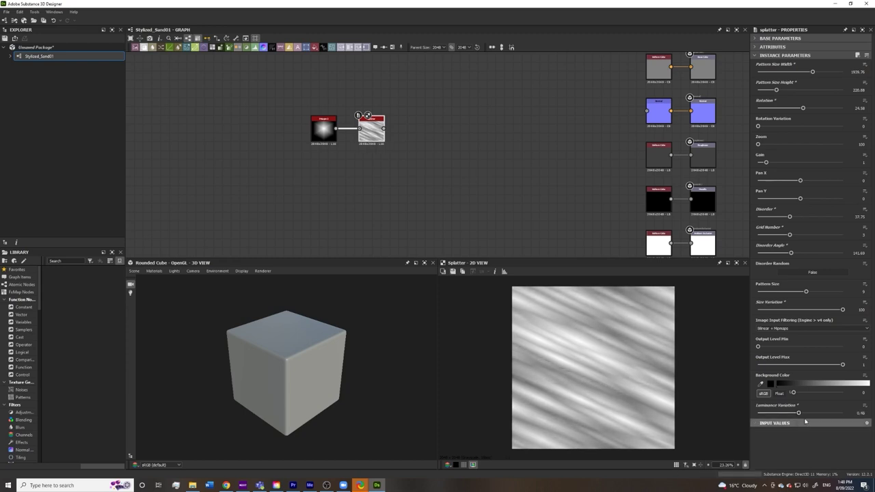
middle_click_drag(431, 157, 378, 166)
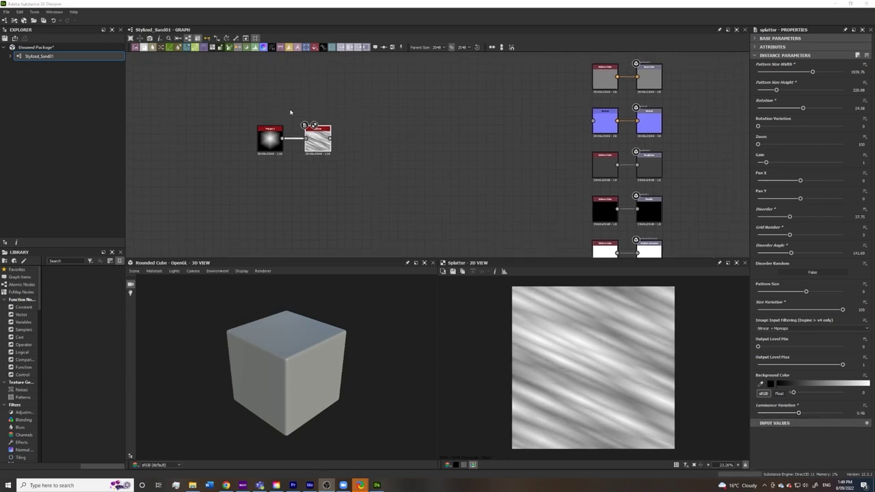
left_click(270, 138)
middle_click_drag(348, 133, 303, 131)
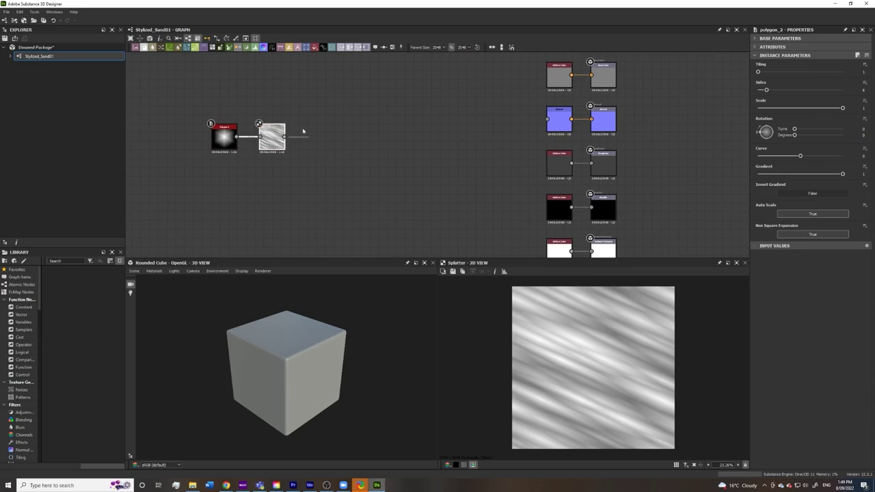
key("space")
type("warp")
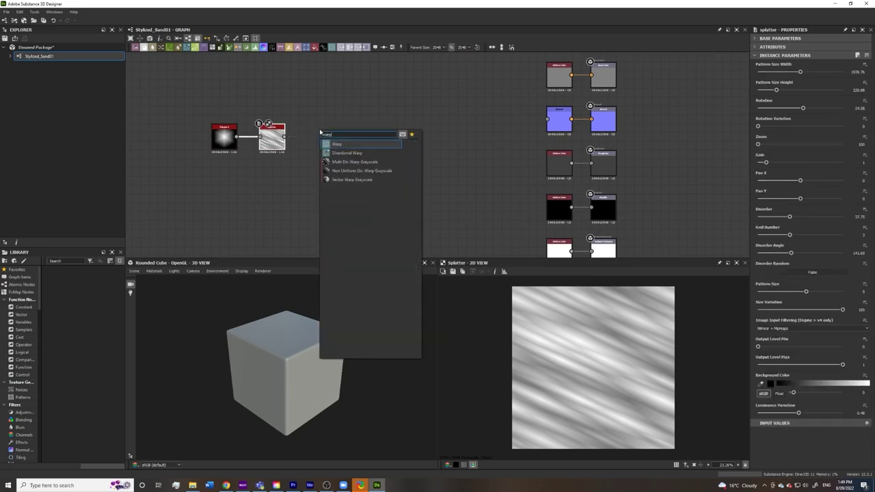
key("Return")
right_click(341, 63)
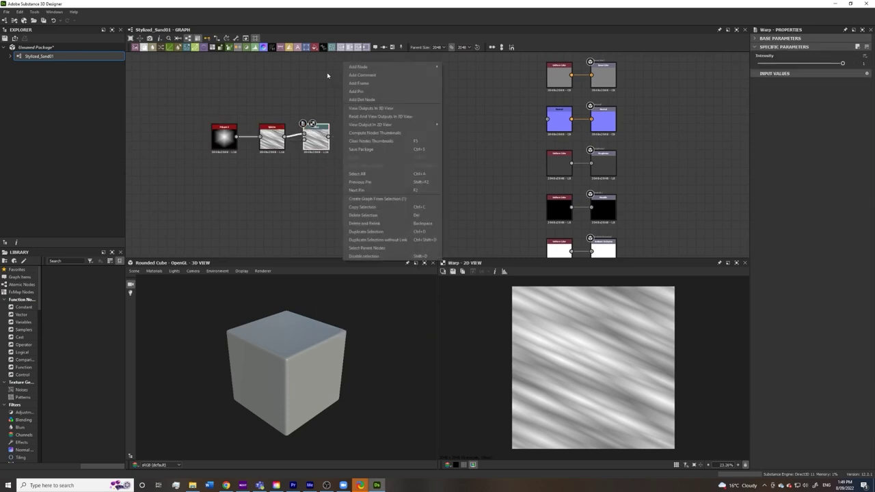
left_click_drag(324, 94, 312, 168)
key("Delete")
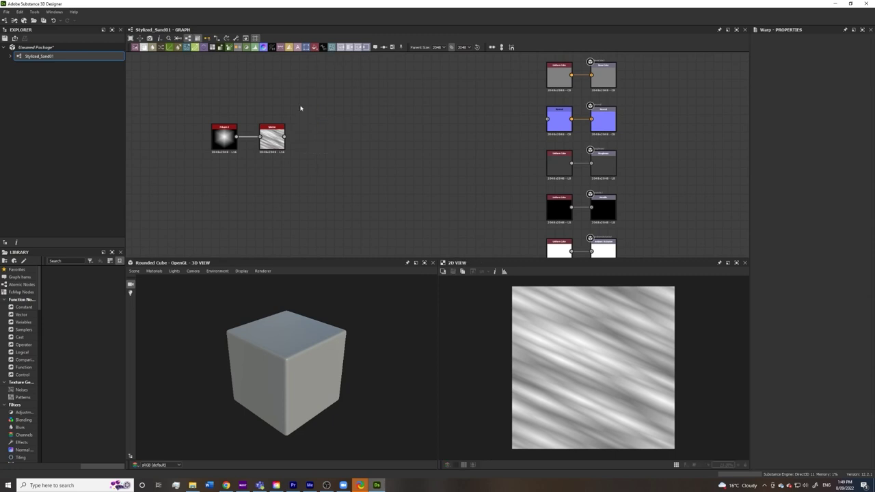
- Add a Warp node fed by the Splatter node and place it just after it
double_click(274, 132)
left_click(332, 48)
left_click_drag(316, 142, 330, 143)
middle_click_drag(313, 186, 321, 175)
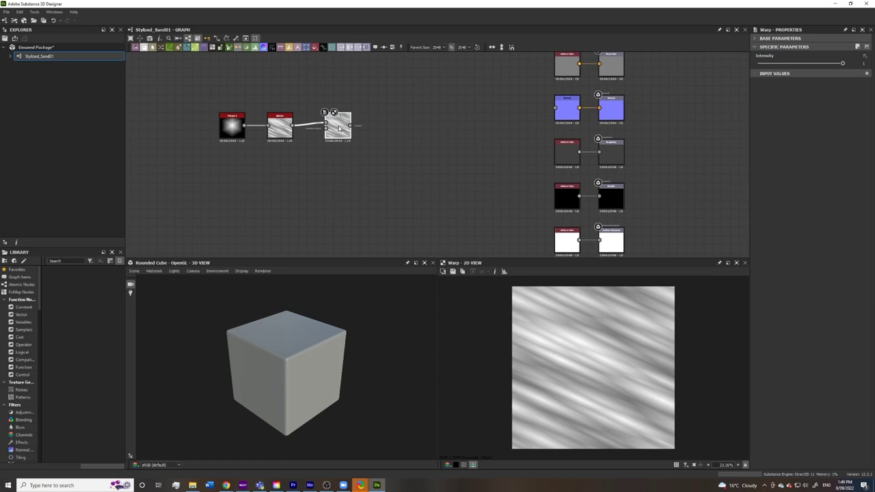
left_click_drag(339, 128, 333, 130)
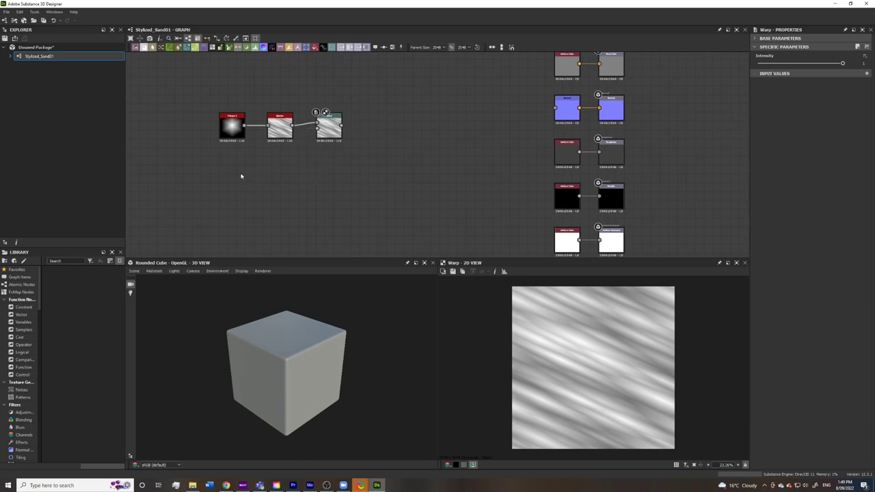
- Add a Gaussian 1 node below the Polygon 2 node and set its tiling to 2
key("space")
type("gaus")
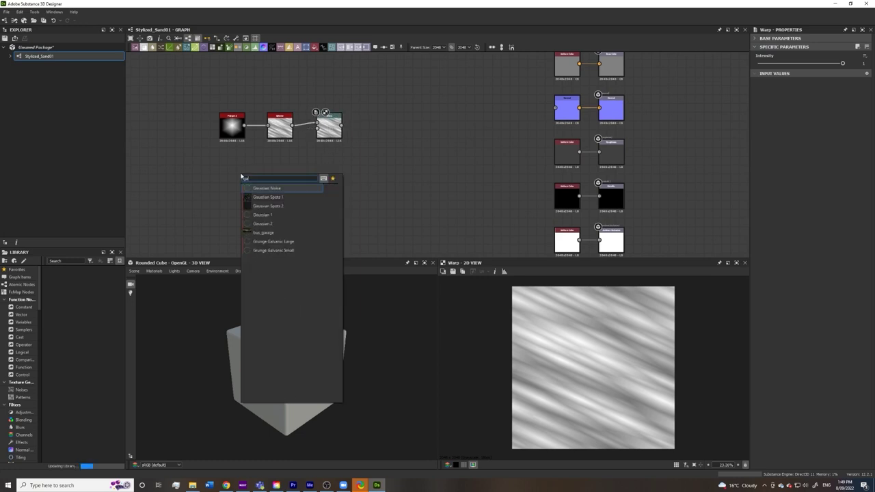
key("Down")
key("Down")
key("Down")
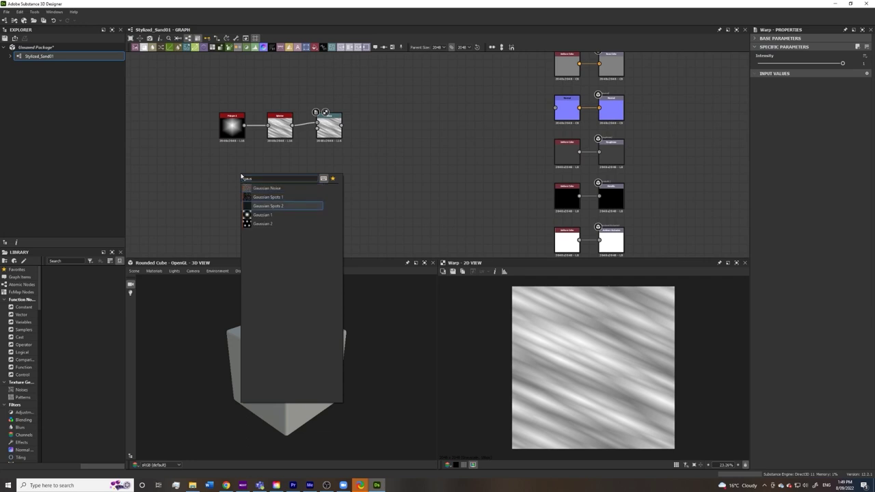
key("Return")
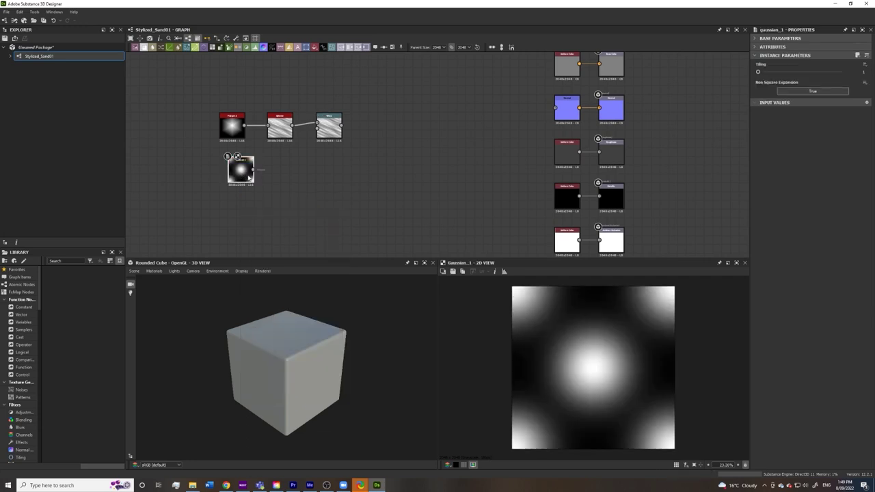
left_click_drag(241, 176, 232, 175)
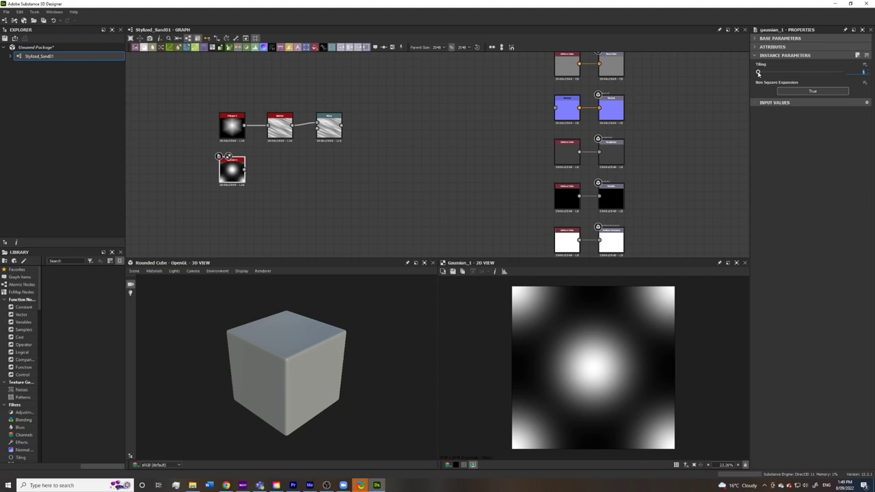
left_click_drag(758, 73, 764, 73)
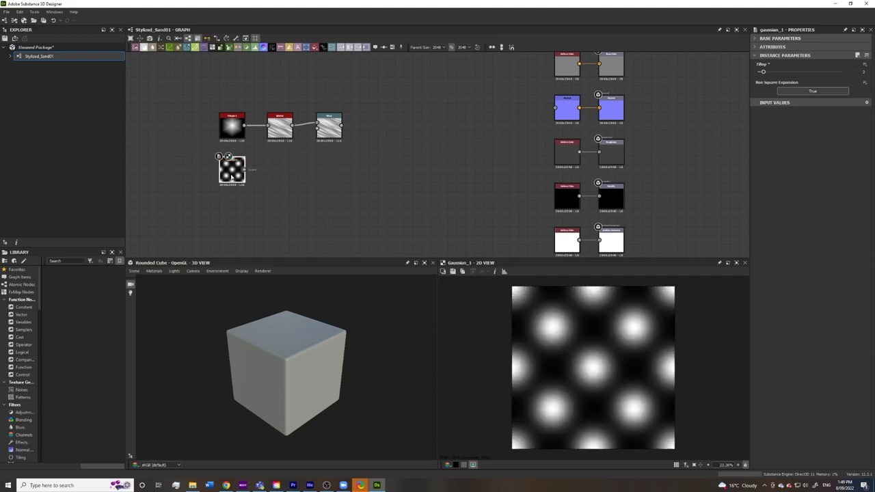
- Connect the Gaussian 1 node to the Warp's gradient input and set the warp intensity to 0.67
left_click_drag(249, 172, 317, 128)
double_click(329, 126)
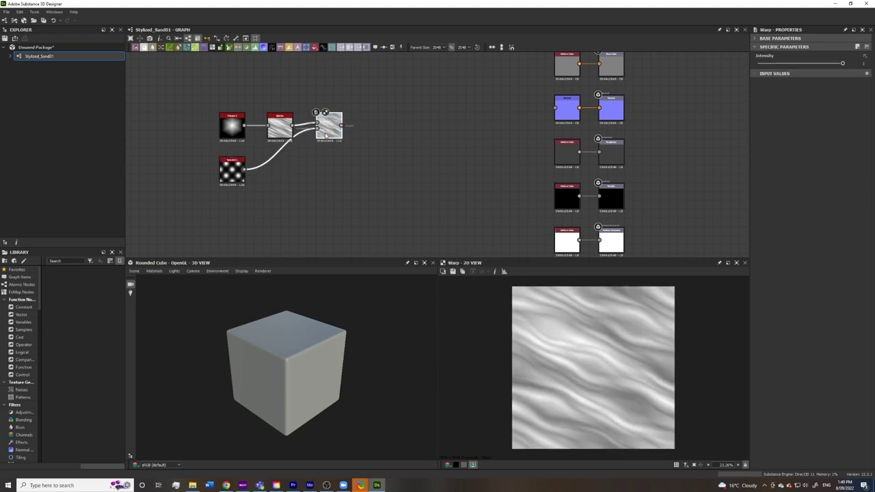
left_click_drag(842, 63, 815, 68)
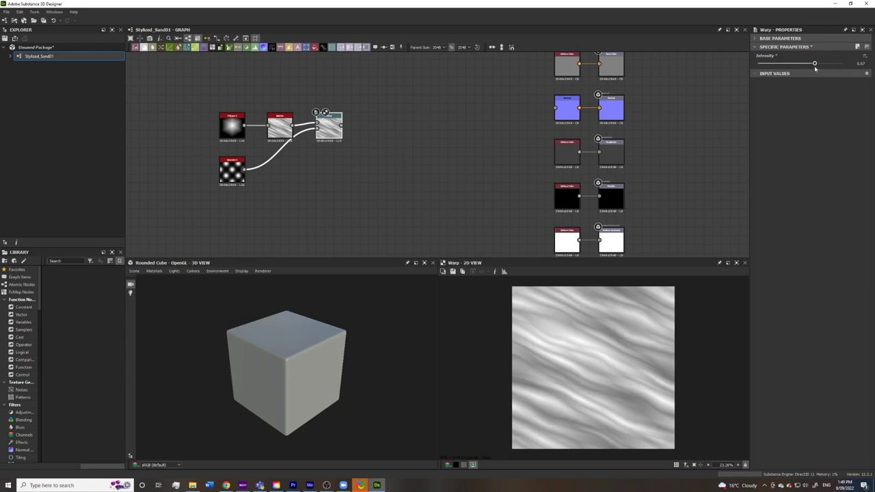
- Add a second Warp node fed by the output of the first Warp
scroll(410, 123, "up", 2)
middle_click_drag(412, 121, 308, 137)
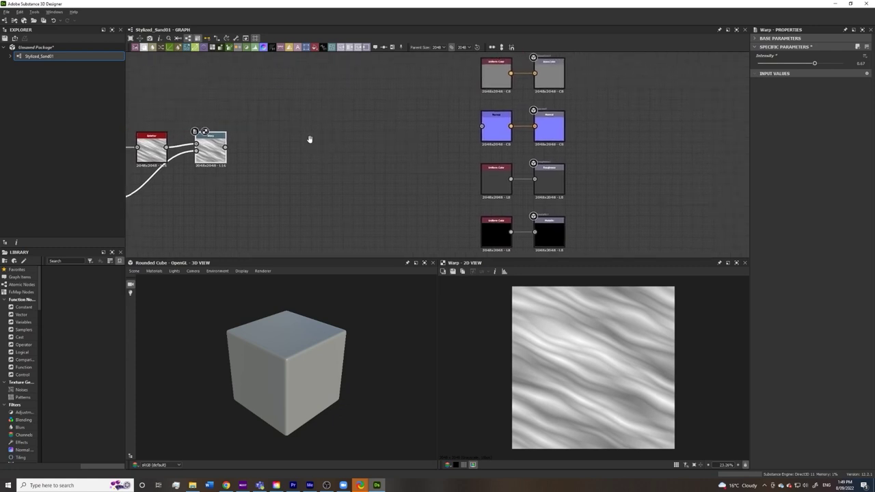
left_click(328, 49)
middle_click_drag(250, 184, 360, 160)
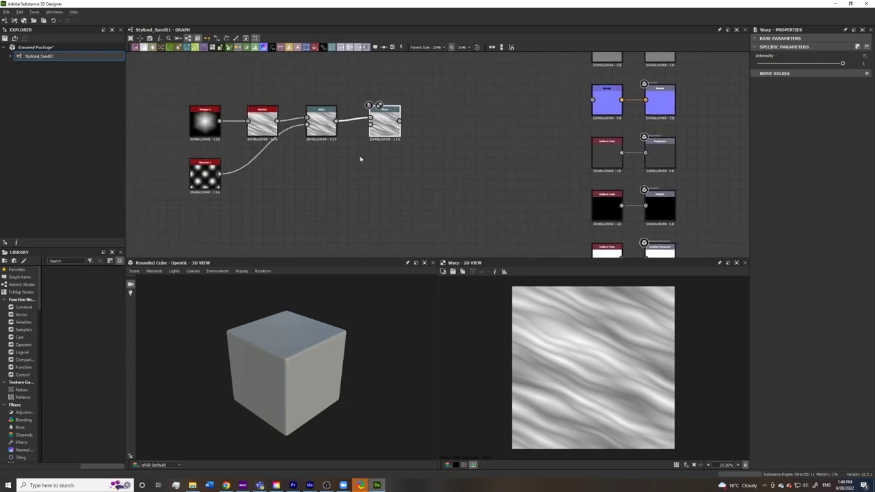
- Add a Clouds 1 node beside the Gaussian 1 node and connect it to the second Warp's gradient input
key("space")
type("clouds")
key("Return")
left_click_drag(304, 173, 378, 131)
double_click(379, 123)
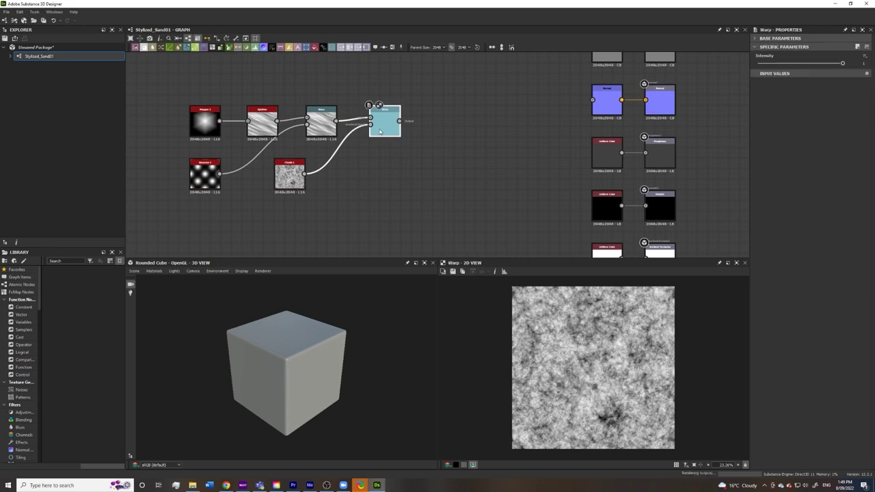
- Lower the second Warp's intensity to 0.01 while checking the surface detail up close
scroll(584, 366, "up", 2)
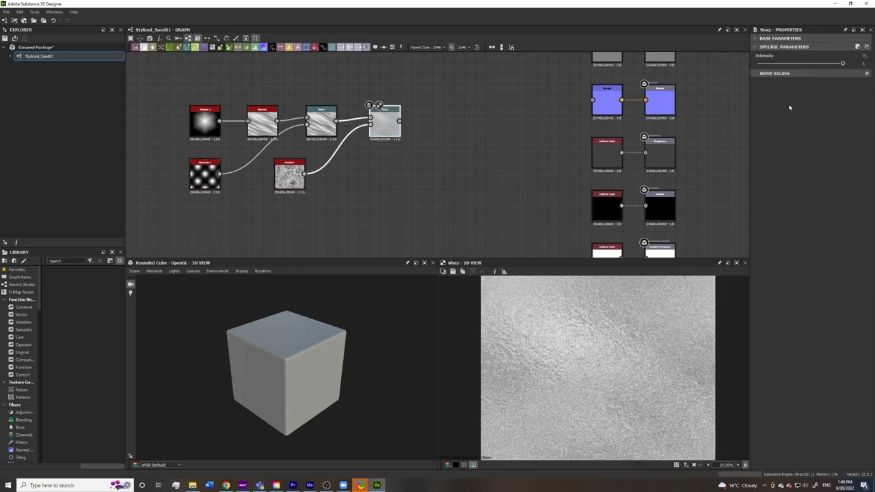
left_click_drag(842, 63, 757, 65)
scroll(553, 351, "up", 8)
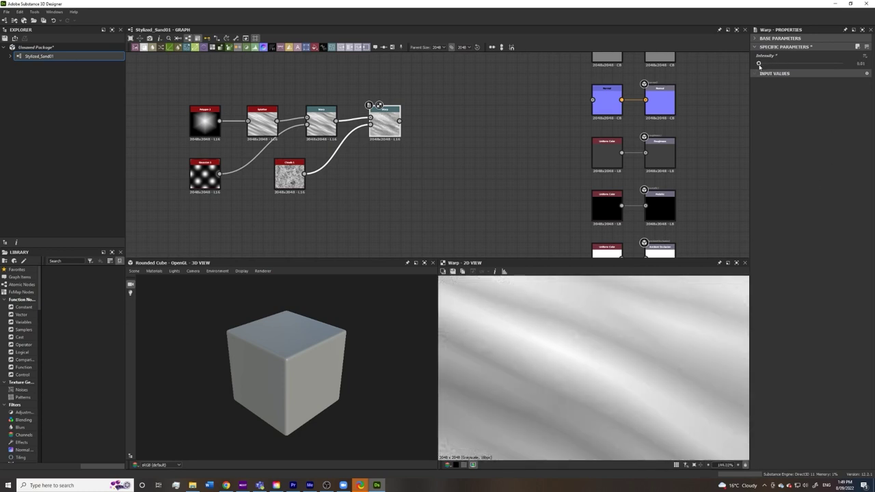
scroll(586, 352, "down", 3)
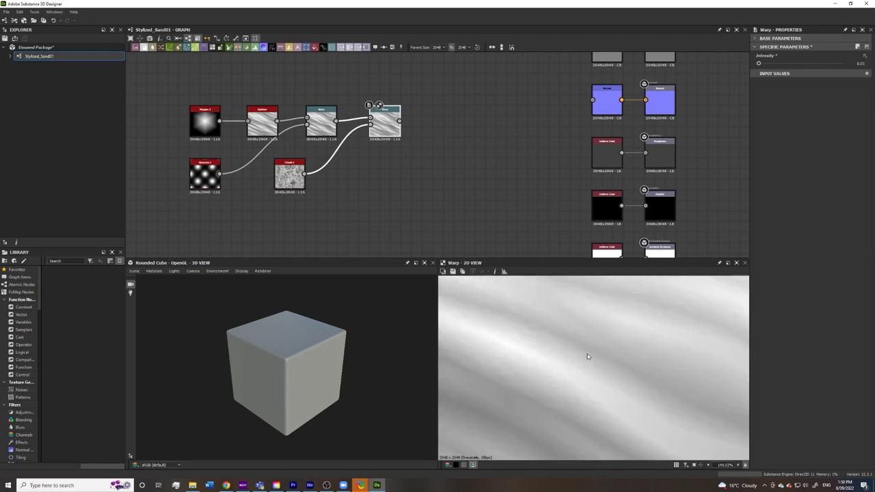
- Raise the Clouds 1 node's scale to the slider maximum while previewing the second Warp
double_click(290, 177)
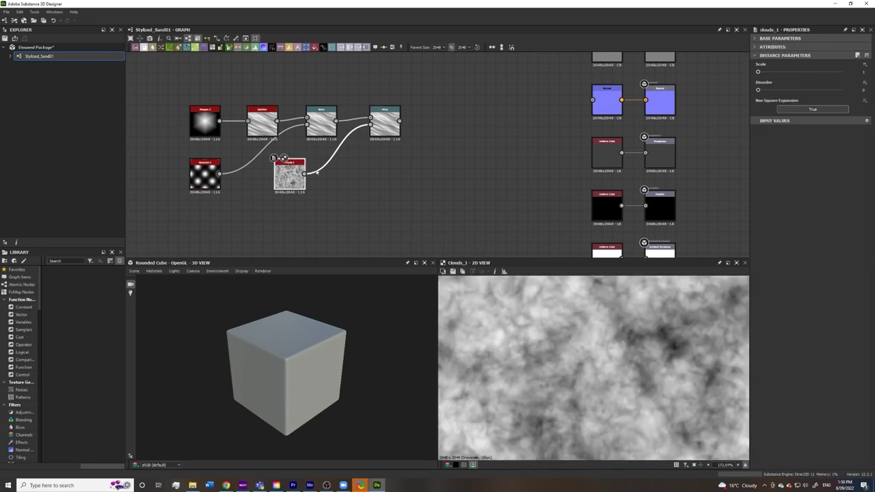
double_click(380, 121)
left_click(290, 175)
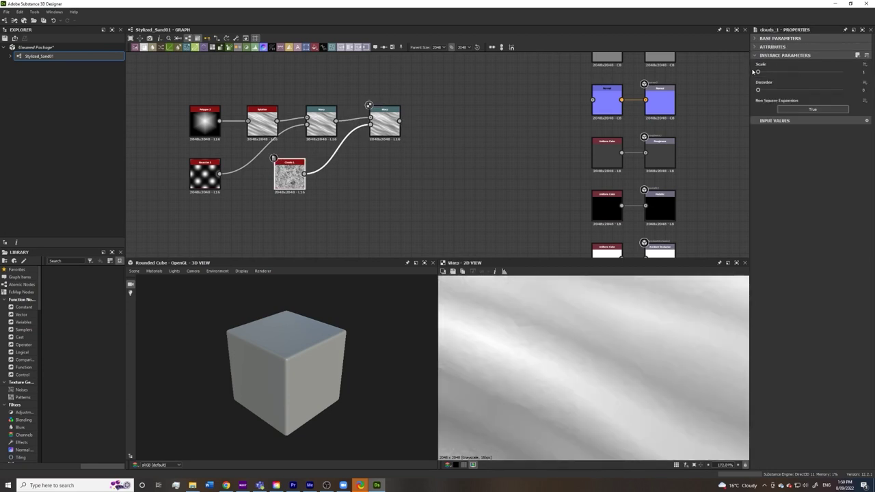
left_click_drag(759, 73, 860, 82)
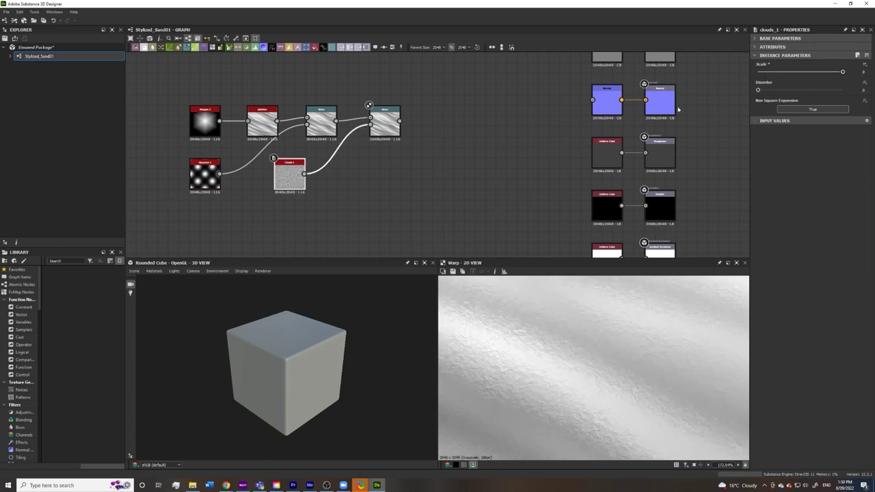
- Set the second Warp node's intensity to 0.003
left_click(380, 124)
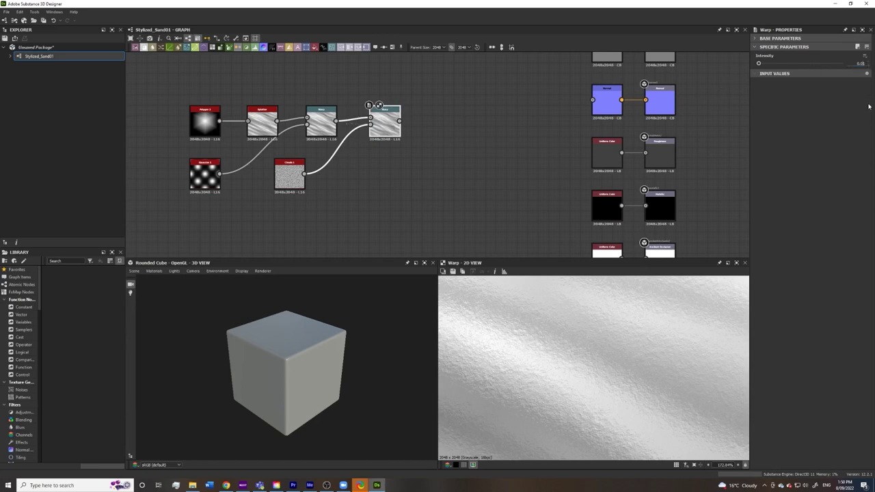
type("0.001")
key("Return")
type("3")
key("Return")
scroll(635, 331, "down", 11)
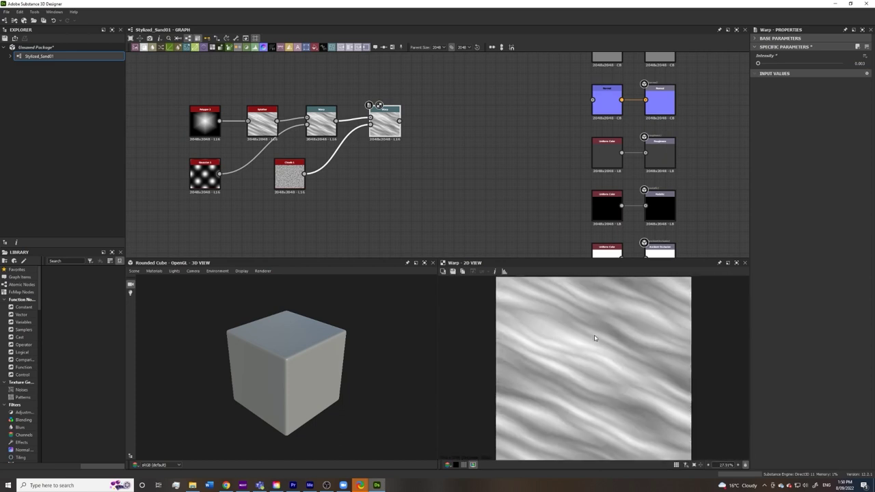
- Add a Histogram Scan node fed by the output of the second Warp
middle_click_drag(444, 128, 381, 149)
key("space")
type("his")
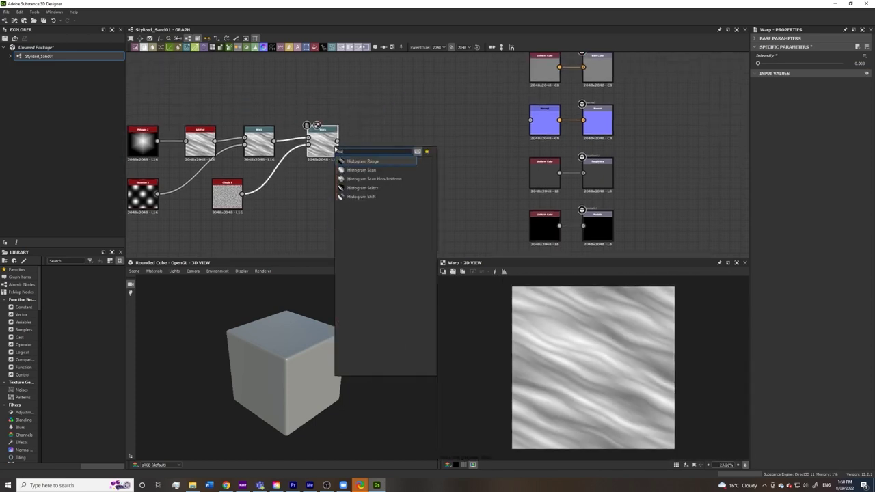
key("Down")
key("Return")
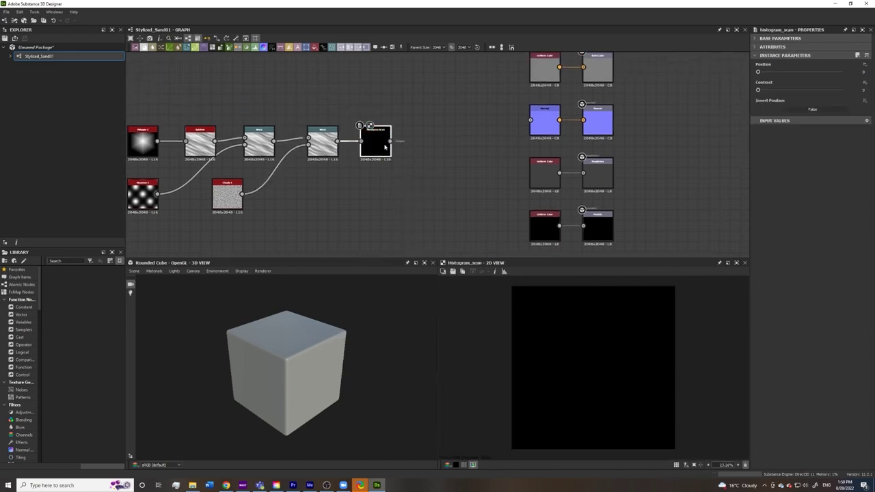
- Set the Histogram Scan's position to 0.36 and its contrast to 0.21
left_click_drag(758, 72, 764, 97)
type("0.5")
key("Return")
mouse_move(799, 73)
left_mouse_down()
mouse_move(809, 76)
mouse_move(785, 72)
mouse_move(775, 92)
mouse_move(785, 94)
mouse_move(776, 94)
mouse_move(789, 74)
left_mouse_up()
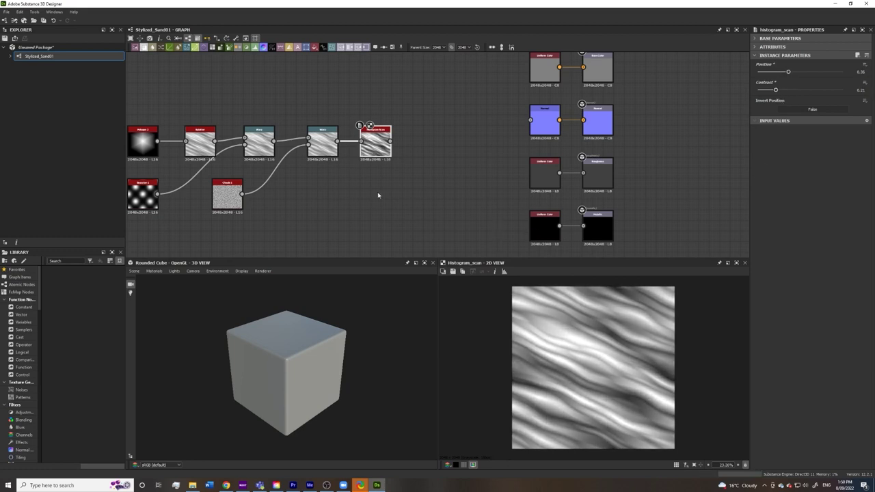
- Add a White Noise node to the graph and place it above the second Warp
middle_click_drag(411, 179, 347, 190)
scroll(365, 168, "down", 2)
left_click_drag(307, 192, 185, 145)
left_click_drag(322, 166, 279, 165)
left_click(322, 138)
scroll(317, 146, "up", 1)
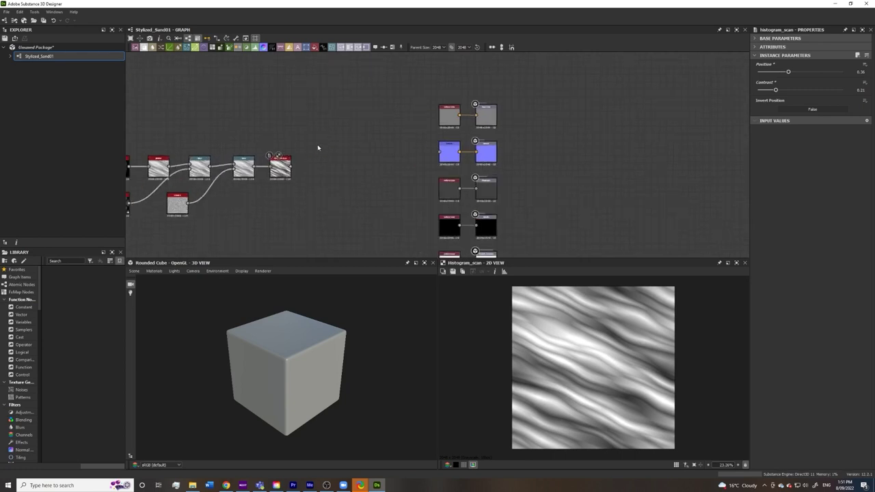
scroll(317, 148, "up", 2)
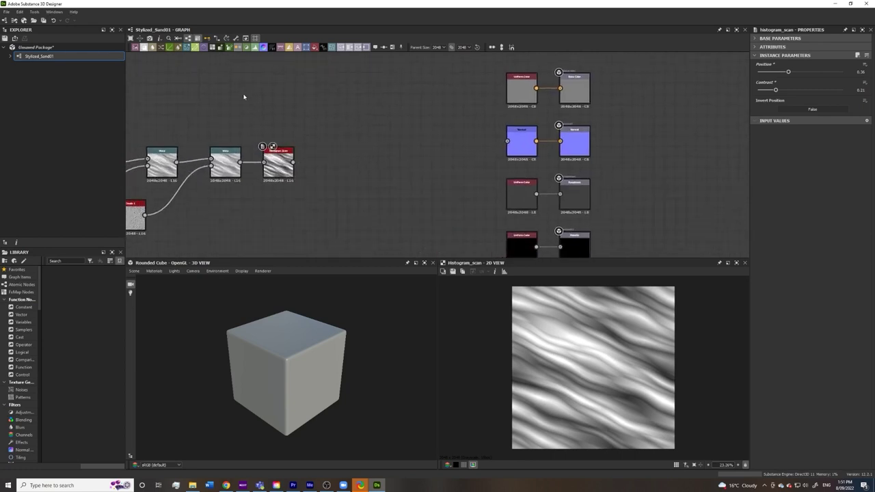
key("space")
type("noise")
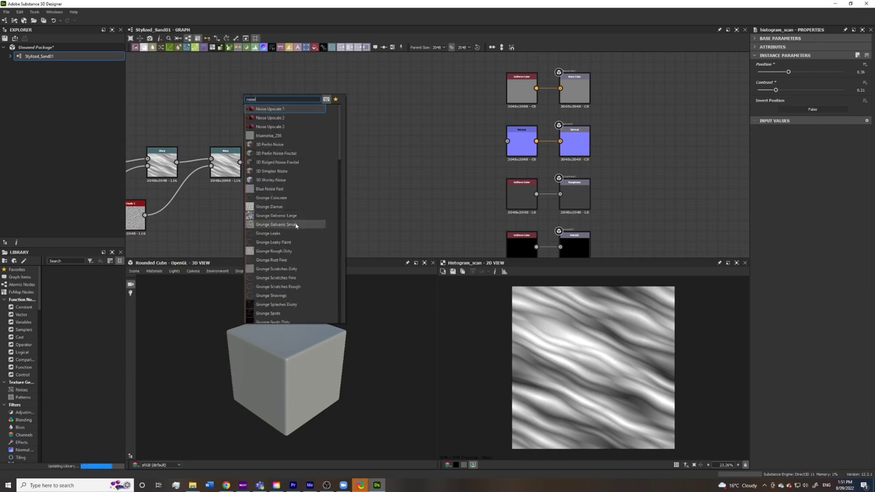
scroll(295, 260, "down", 5)
scroll(298, 273, "down", 3)
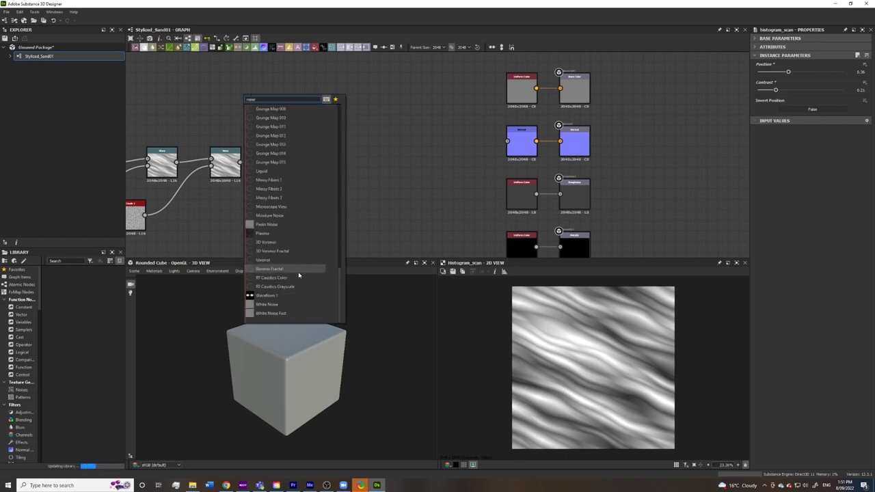
left_click(284, 309)
left_click_drag(248, 97, 227, 97)
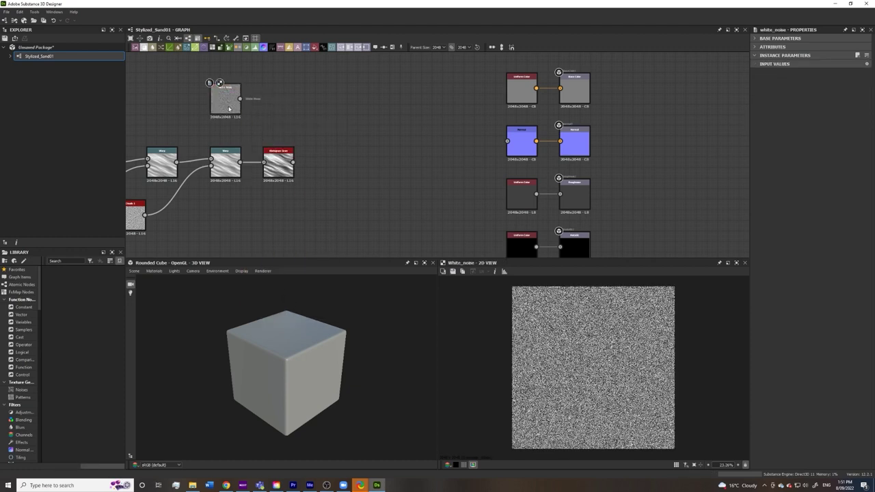
- Add a Blend node after the Histogram Scan and connect the White Noise to its foreground input
left_click(278, 163)
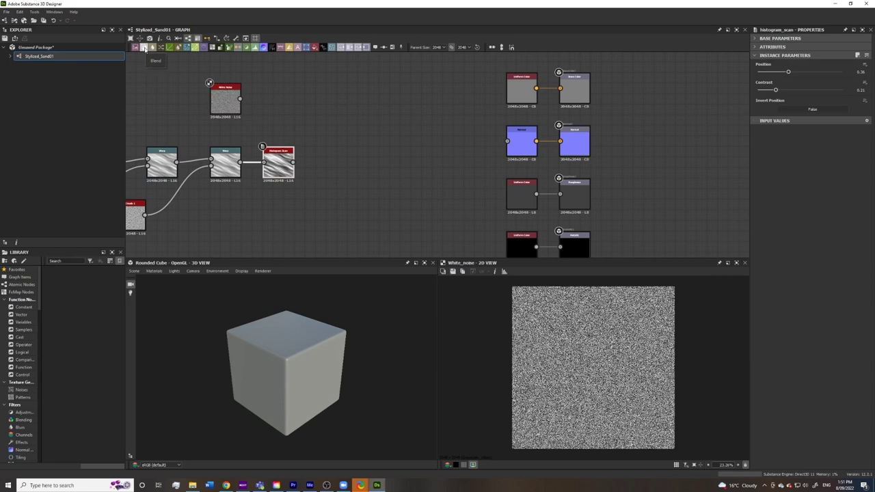
left_click(144, 48)
left_click_drag(239, 99, 316, 155)
left_click(226, 99)
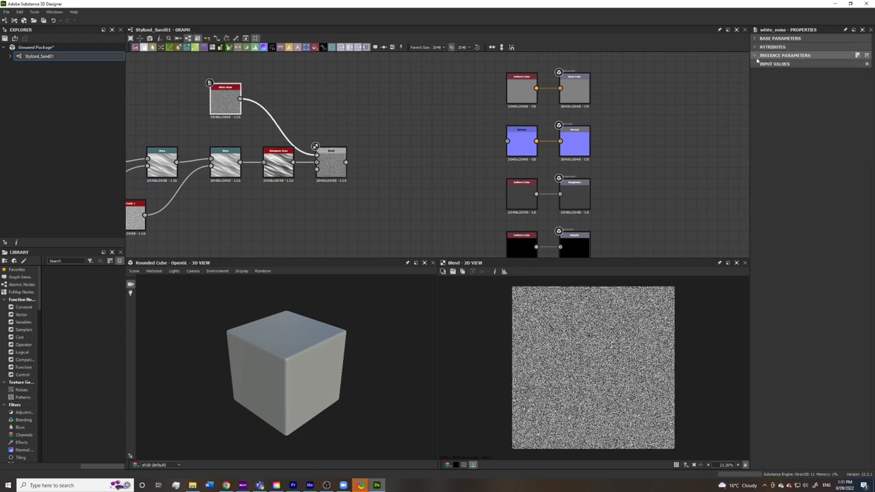
- Lower the Blend node's opacity to 0.03 while checking the grain up close
left_click(328, 170)
left_click_drag(838, 64, 765, 64)
scroll(624, 342, "up", 4)
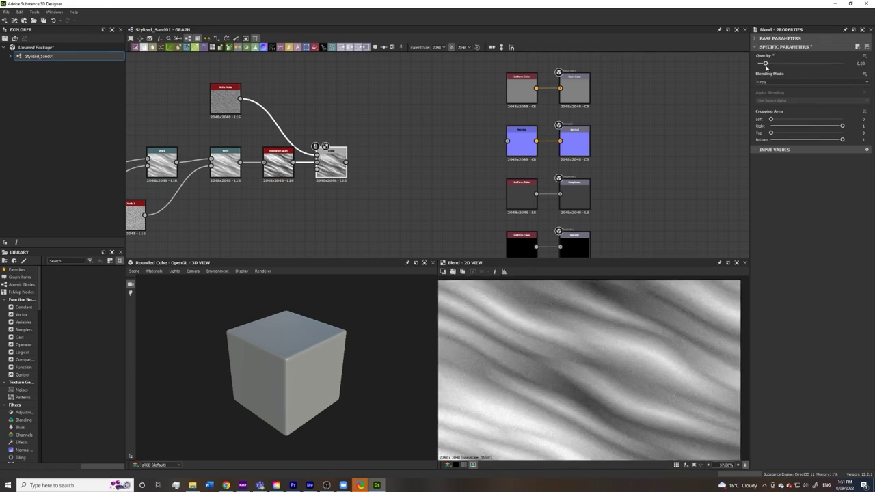
scroll(644, 324, "up", 6)
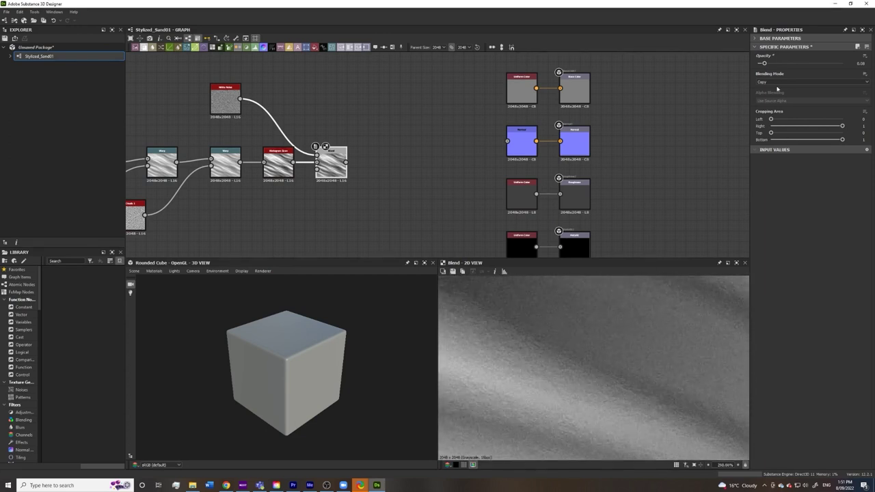
left_click_drag(761, 76, 760, 76)
scroll(666, 380, "down", 14)
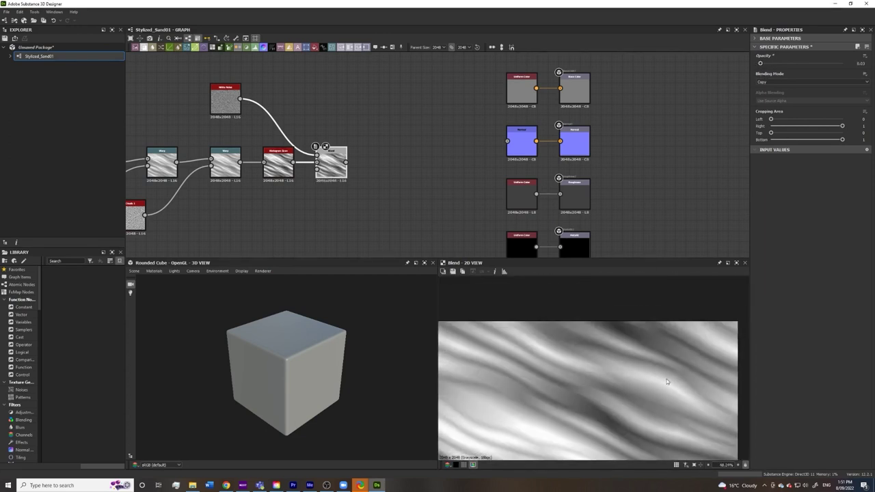
- Add a Blur HQ Grayscale node fed by the output of the Blend node
middle_click_drag(337, 168, 298, 169)
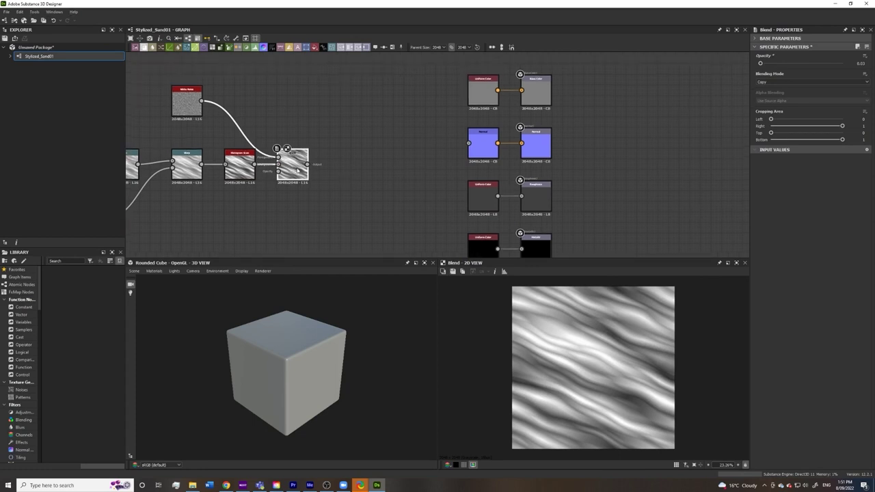
key("space")
type("blur")
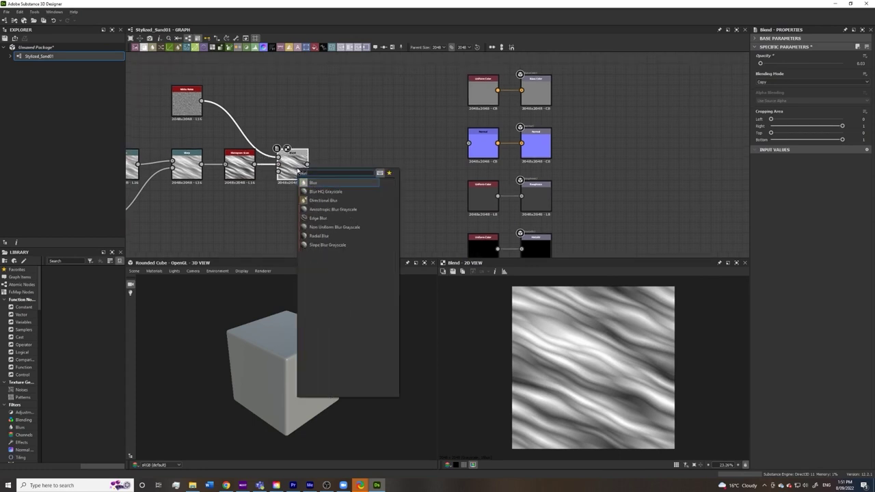
key("Return")
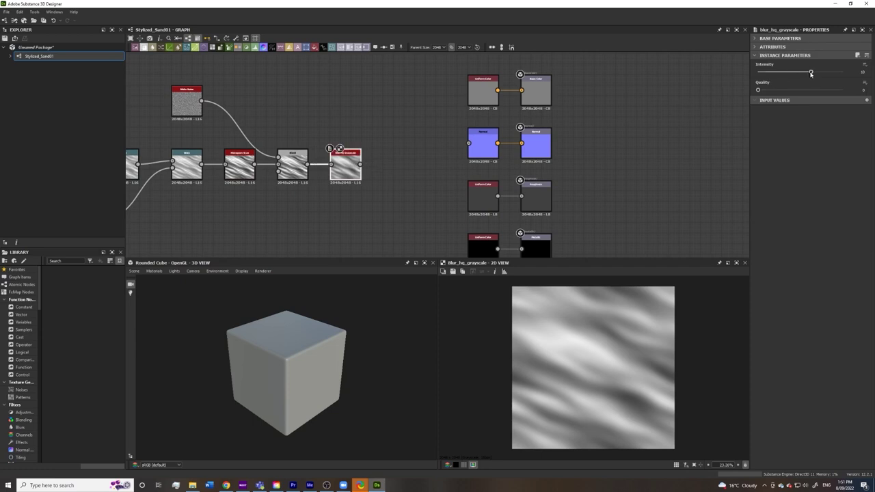
- Set the Blur HQ Grayscale's intensity to 0.1 and its quality to 1
left_click_drag(811, 73, 767, 77)
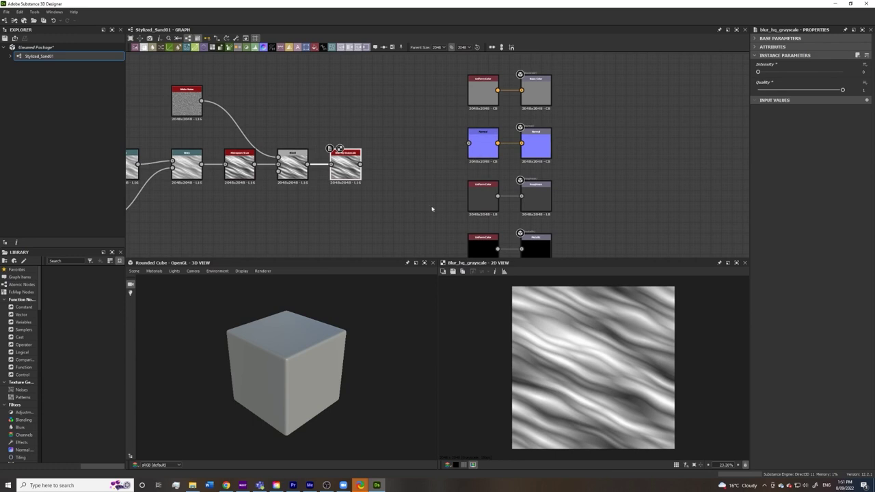
scroll(615, 336, "up", 8)
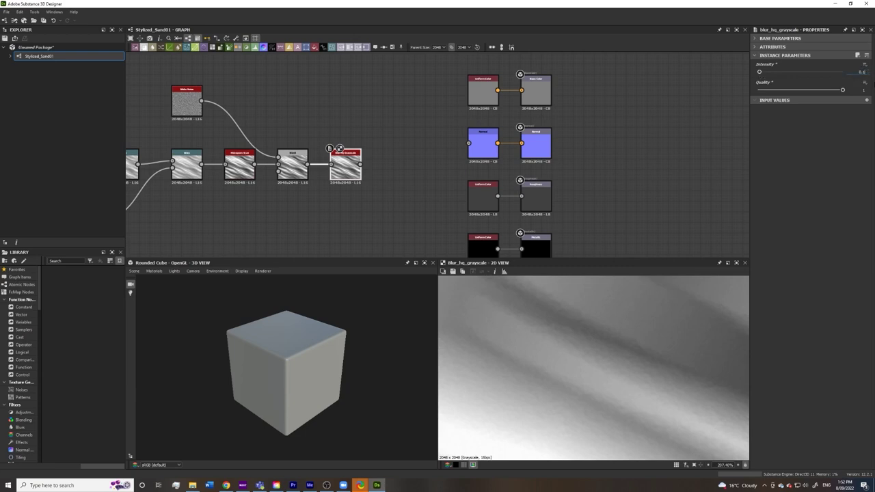
scroll(667, 353, "down", 8)
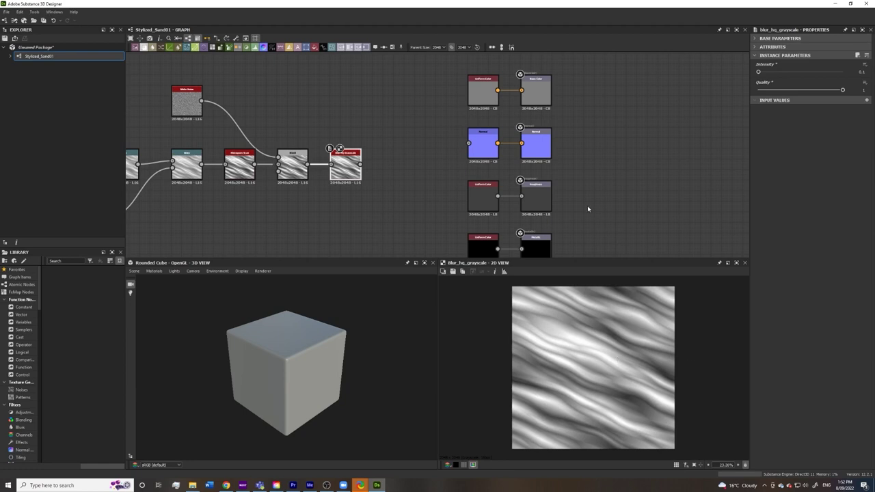
- Connect the Blur HQ Grayscale output to the Normal node's input and check the relief on the 3D cube
mouse_move(507, 186)
middle_mouse_down()
mouse_move(415, 187)
mouse_move(508, 202)
middle_mouse_up()
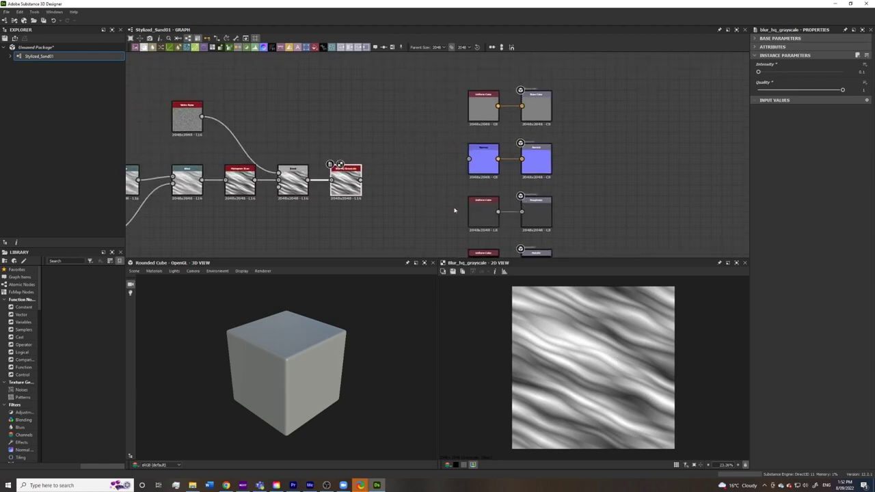
scroll(441, 209, "down", 1)
scroll(382, 192, "up", 2)
left_click_drag(369, 185, 505, 157)
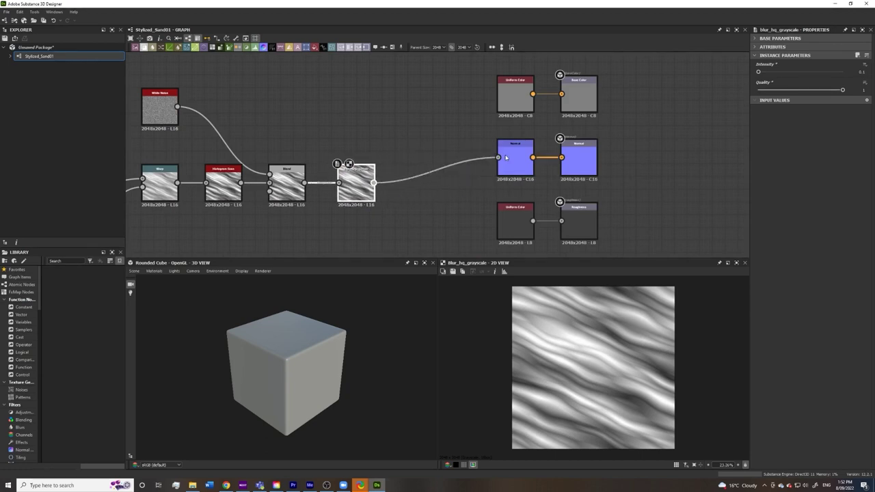
left_click(506, 158)
left_click_drag(304, 342, 244, 371)
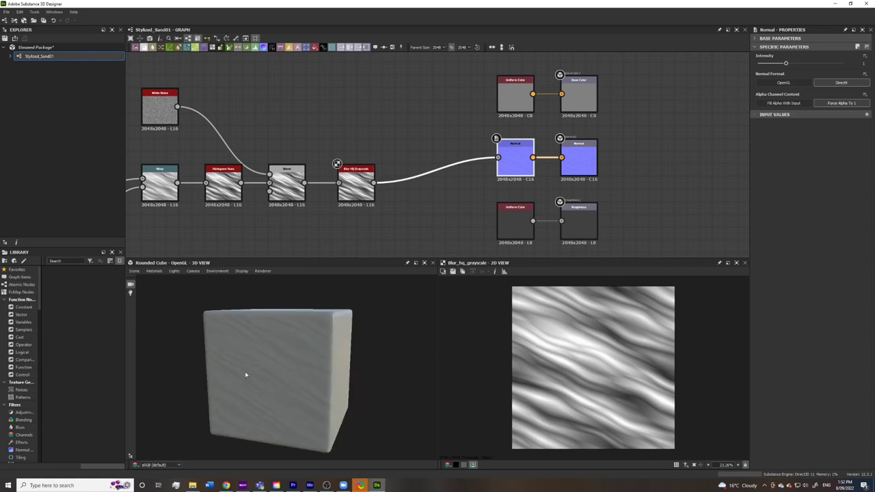
- Delete the grey Uniform Color node that feeds the Height output
left_click(153, 271)
left_click(461, 212)
middle_click_drag(459, 185, 449, 85)
middle_click_drag(633, 170, 449, 171)
scroll(422, 217, "down", 9)
middle_click_drag(430, 209, 474, 137)
scroll(478, 136, "up", 8)
left_click(361, 247)
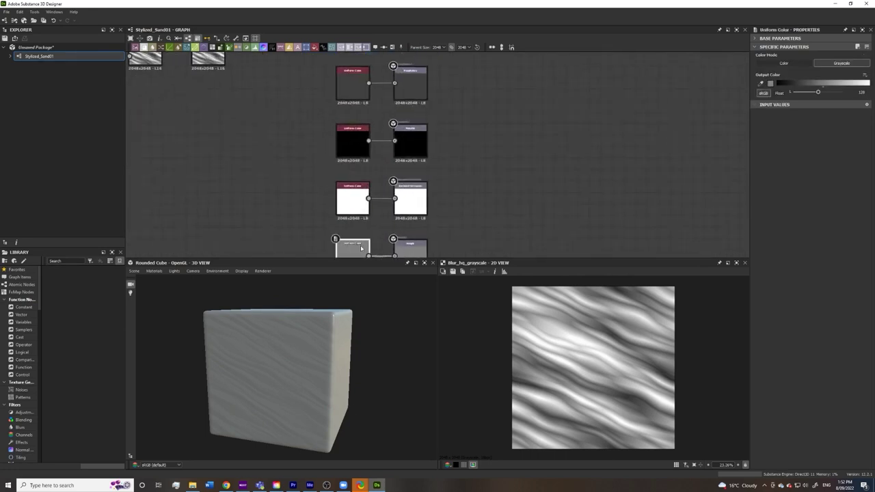
key("Delete")
- Connect the Blur HQ Grayscale output to the Height output node
middle_click_drag(266, 82, 276, 100)
scroll(278, 88, "down", 2)
scroll(267, 84, "down", 1)
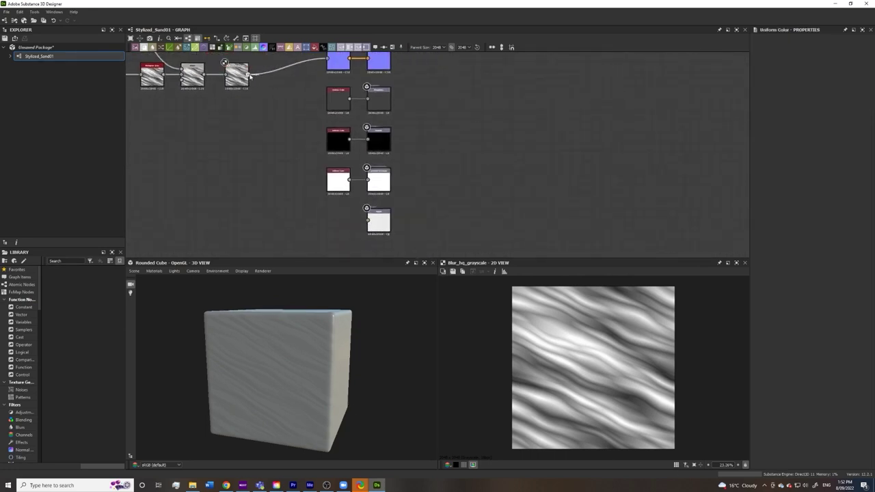
left_click_drag(305, 165, 369, 221)
middle_click_drag(402, 130, 389, 177)
left_click(349, 111)
mouse_move(297, 364)
left_mouse_down()
mouse_move(335, 303)
mouse_move(358, 351)
mouse_move(337, 345)
mouse_move(338, 365)
mouse_move(361, 332)
mouse_move(308, 363)
left_mouse_up()
- Switch the 3D preview mesh to the Rounded Cylinder and inspect the ripples on its surface
left_click(134, 271)
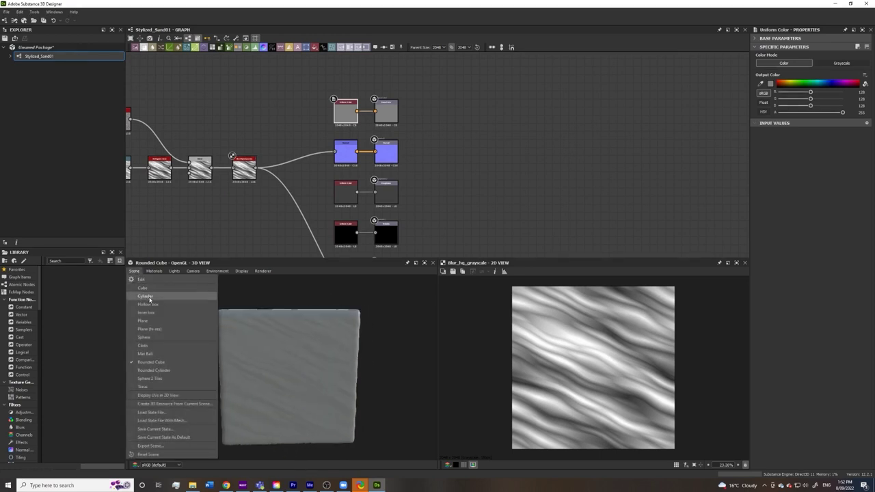
left_click(156, 371)
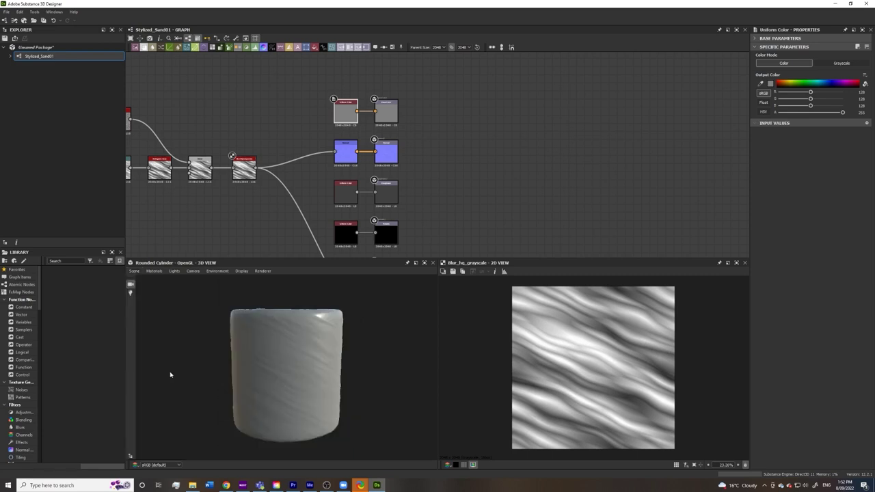
left_click_drag(301, 366, 263, 373)
scroll(278, 360, "down", 5)
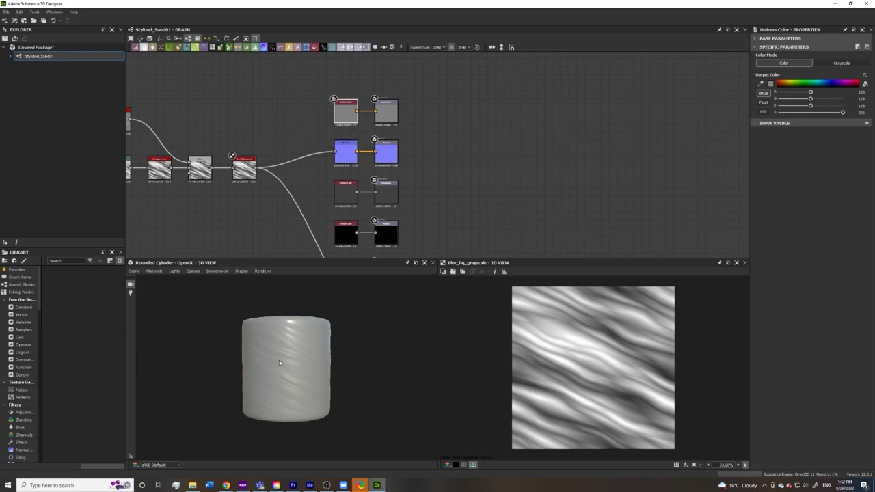
scroll(279, 361, "up", 6)
scroll(306, 349, "up", 4)
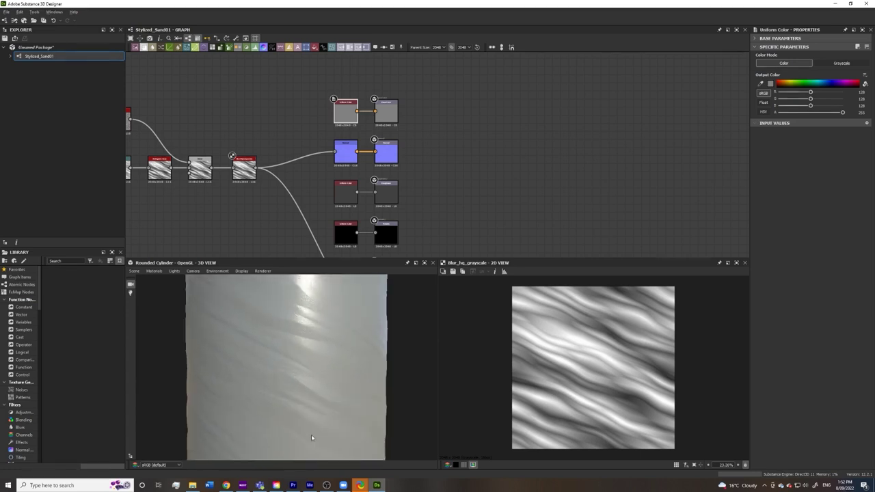
scroll(324, 404, "down", 2)
scroll(315, 308, "down", 3)
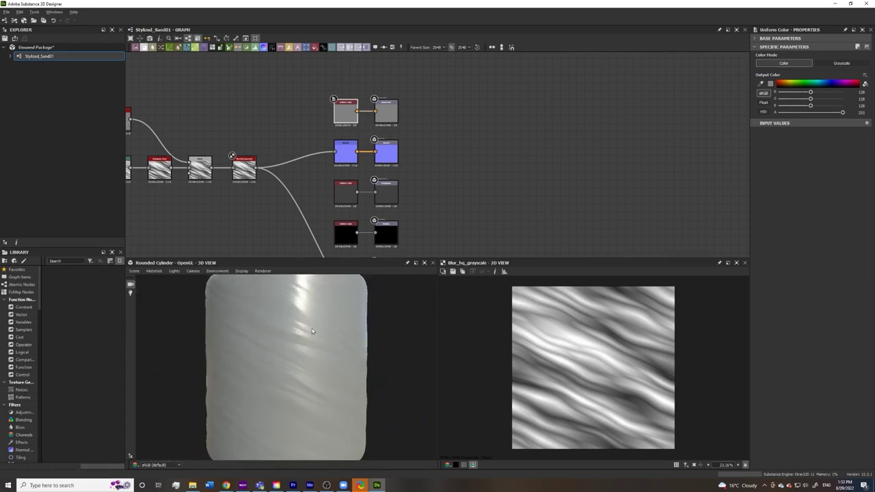
- Change the default preview material to Metallic Roughness with Tessellation + Displacement and set its height scale to 4.12
left_click(193, 270)
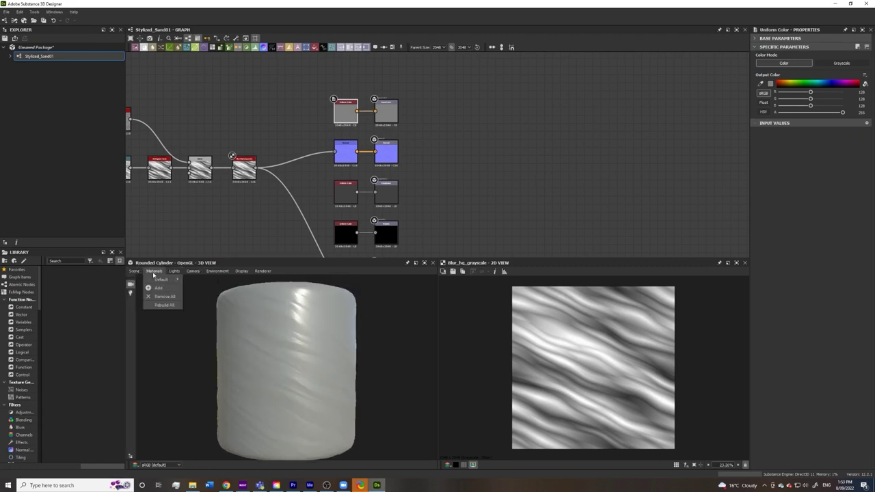
mouse_move(161, 280)
mouse_move(216, 321)
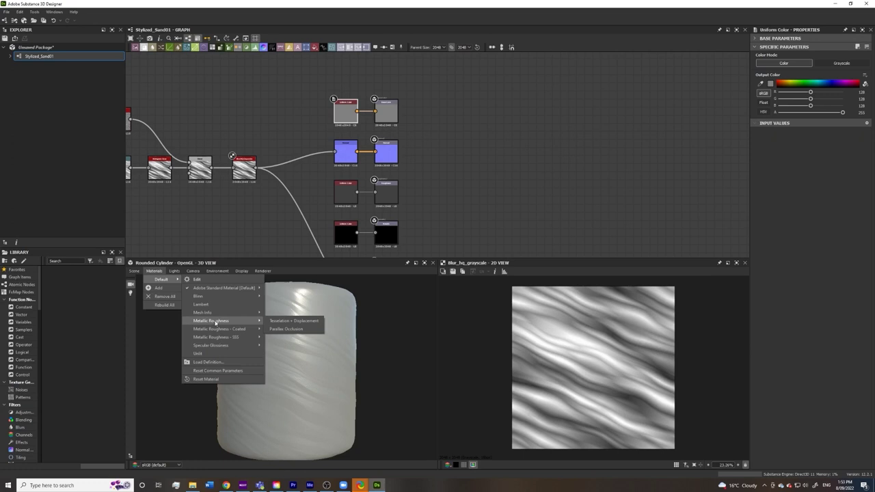
left_click(283, 321)
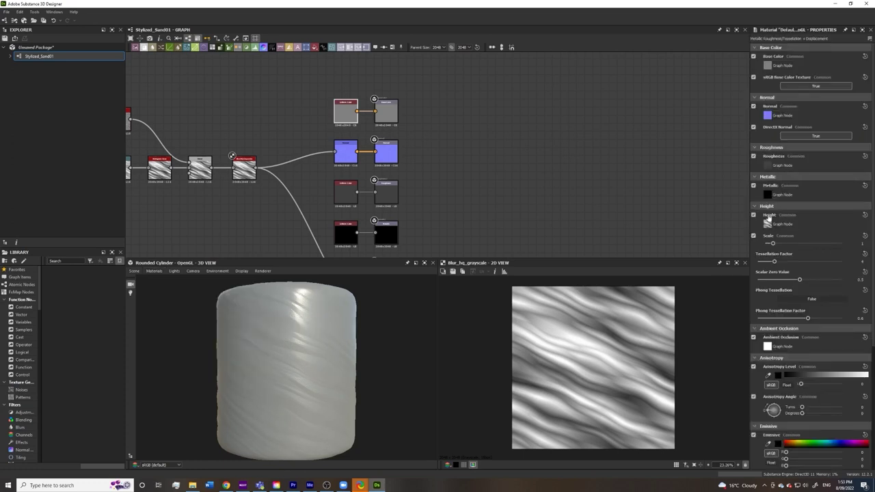
left_click_drag(775, 244, 797, 244)
mouse_move(330, 347)
left_mouse_down()
mouse_move(364, 323)
mouse_move(346, 342)
mouse_move(317, 336)
mouse_move(328, 342)
left_mouse_up()
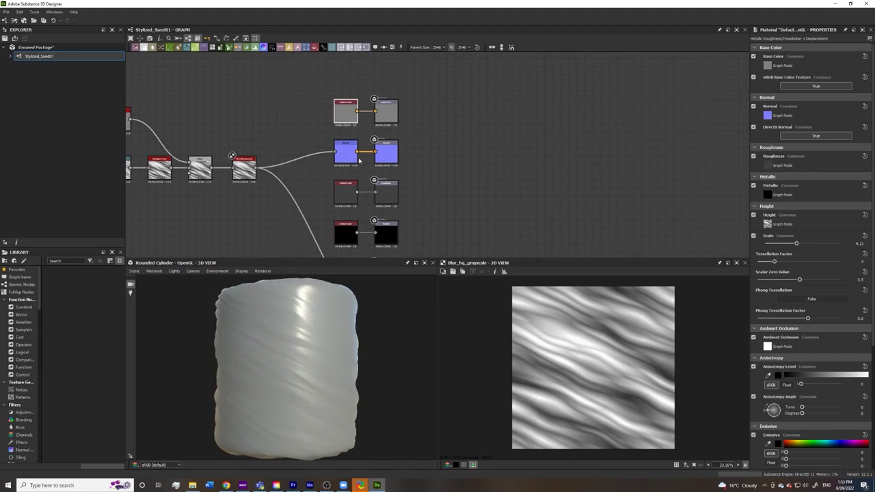
- Delete the grey Uniform Color node that feeds the Base Color output
left_click(340, 116)
scroll(341, 116, "up", 4)
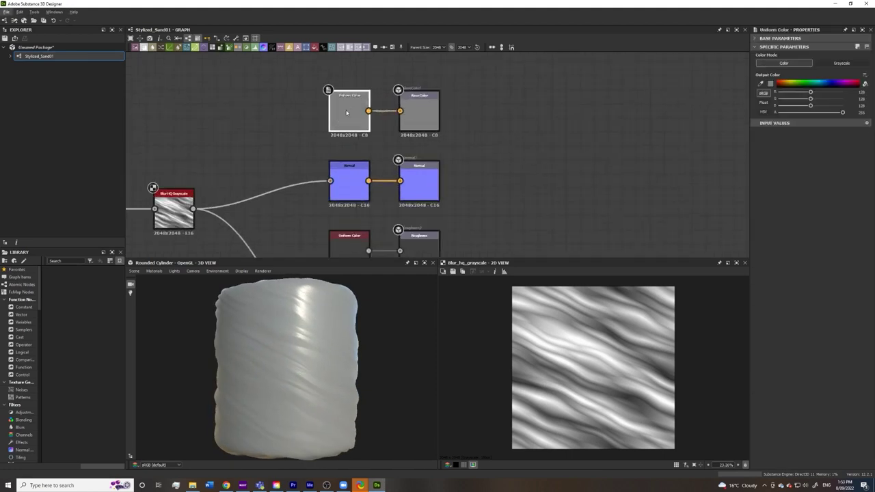
key("Delete")
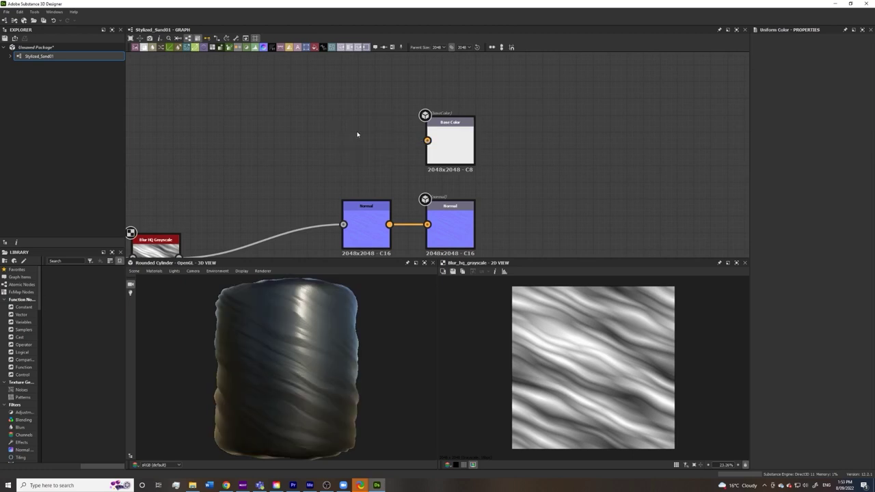
- Add a Curvature Smooth node and place it beside the Base Color output, above the Normal node
key("space")
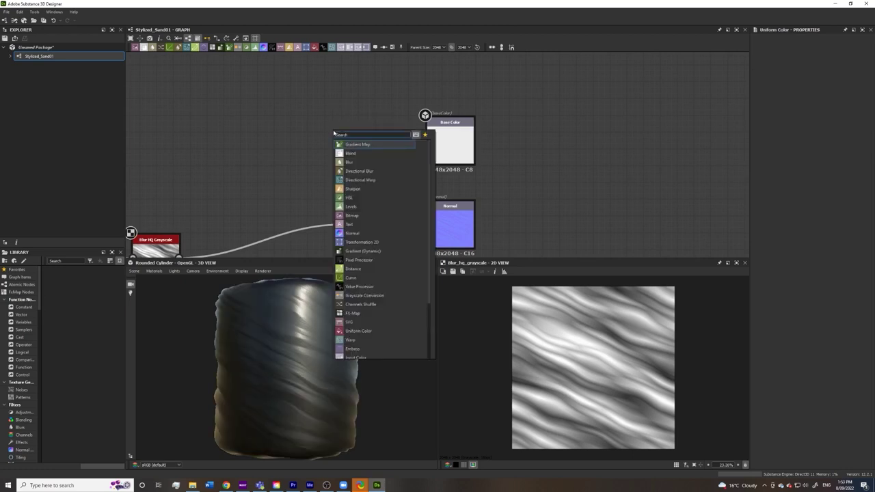
type("s")
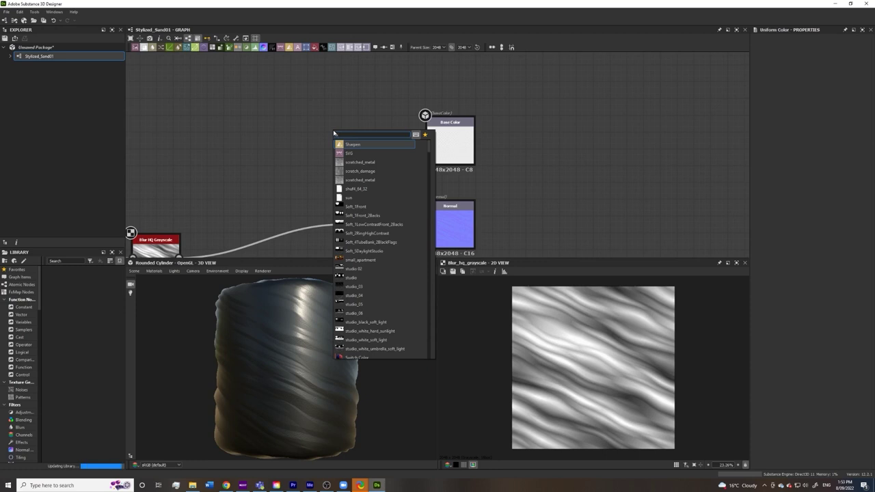
key("BackSpace")
type("c")
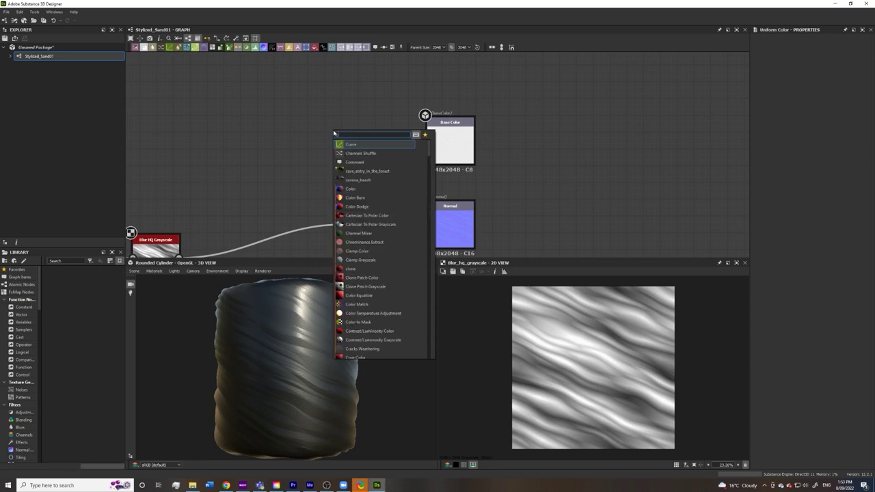
type("ur")
key("Down")
key("Down")
key("Return")
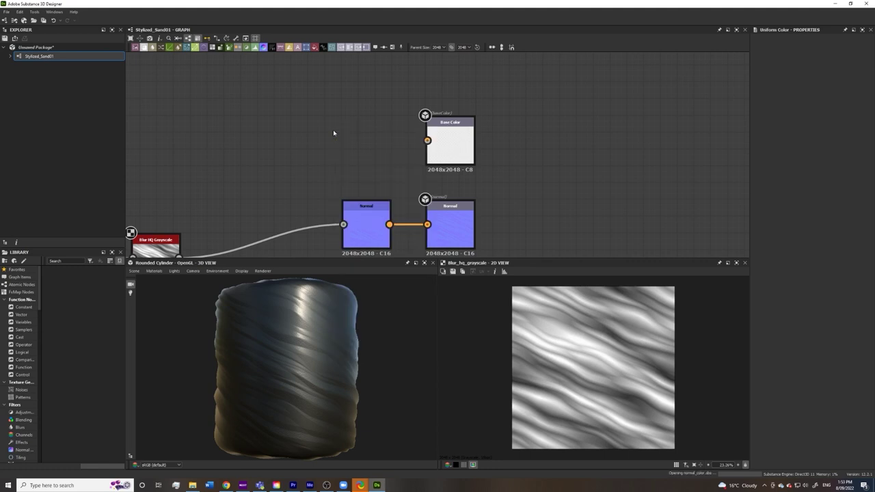
left_click_drag(358, 134, 374, 133)
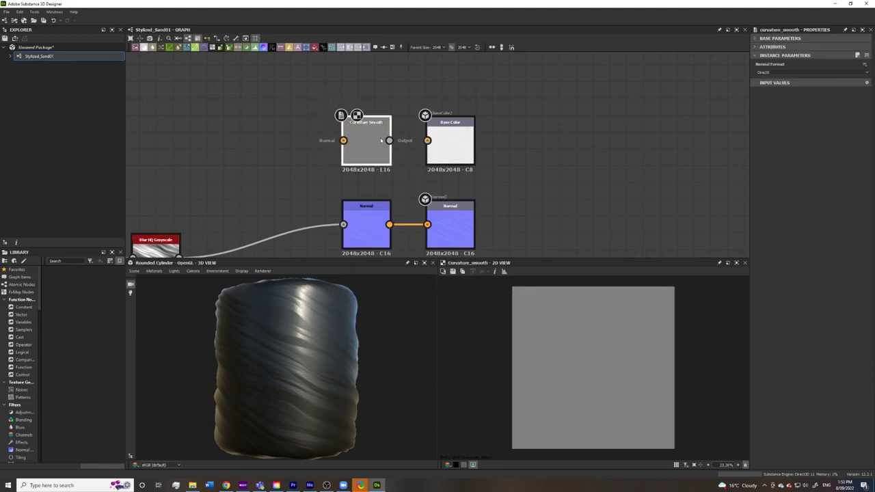
- Feed the Normal node into Curvature Smooth, connect its result to the Base Color output, and inspect the cylinder
left_click_drag(358, 172, 365, 146)
left_click_drag(427, 141, 427, 140)
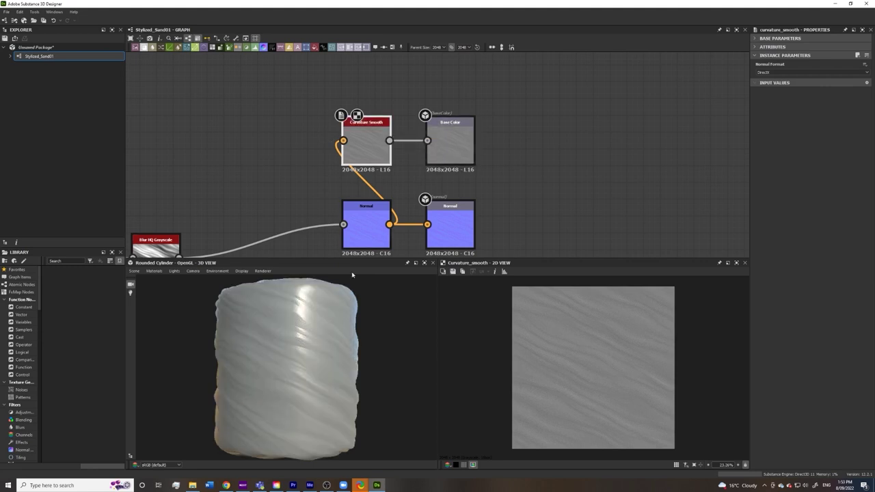
scroll(332, 402, "up", 5)
mouse_move(332, 402)
left_mouse_down()
mouse_move(343, 372)
mouse_move(352, 408)
mouse_move(334, 413)
mouse_move(319, 400)
left_mouse_up()
scroll(318, 364, "down", 2)
scroll(318, 364, "down", 1)
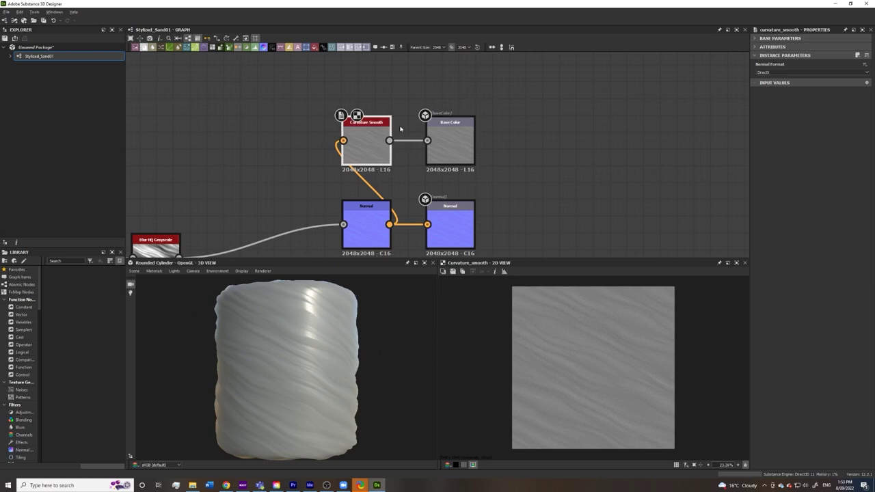
- Insert a Gradient Map between Curvature Smooth and the Base Color output and place it above Curvature Smooth
middle_click_drag(401, 129, 398, 168)
left_click(229, 49)
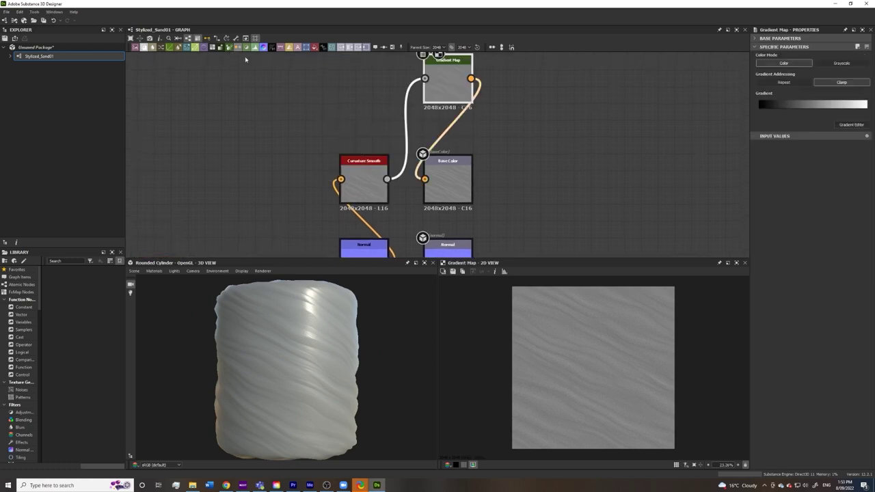
left_click_drag(445, 82, 354, 109)
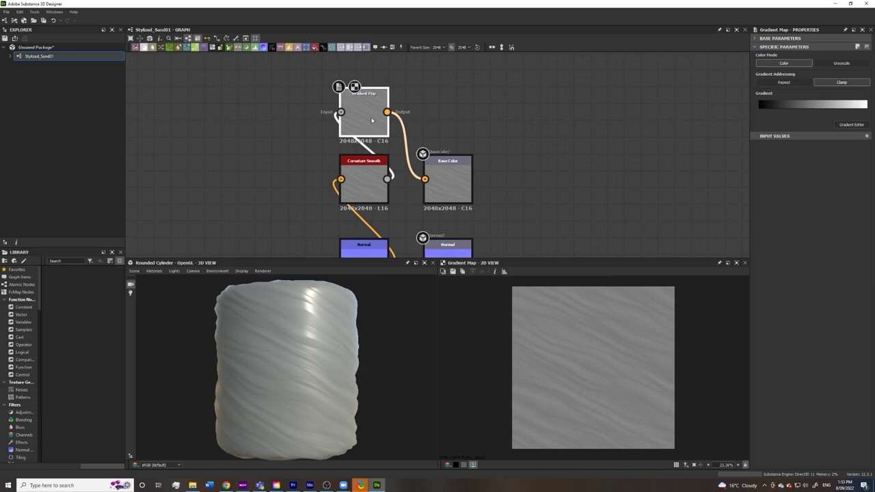
- Open the Gradient Map's gradient editor and give the start key a brownish sand color
left_click(845, 125)
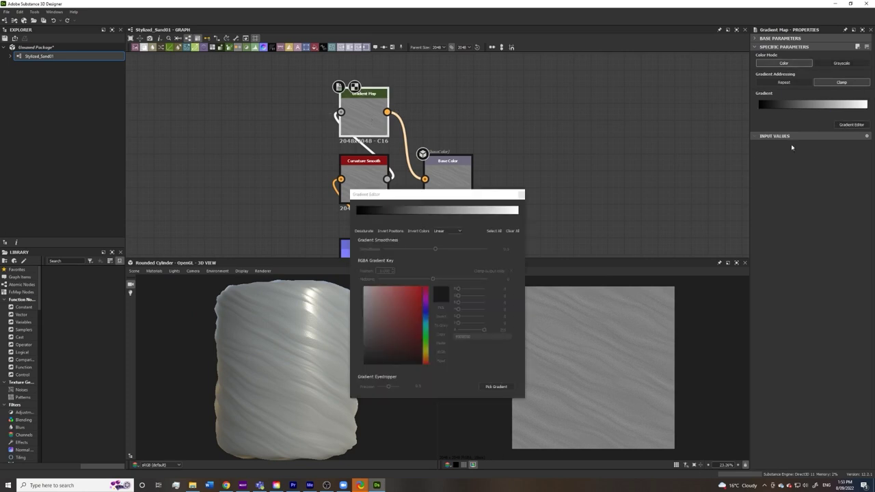
left_click_drag(422, 201, 637, 72)
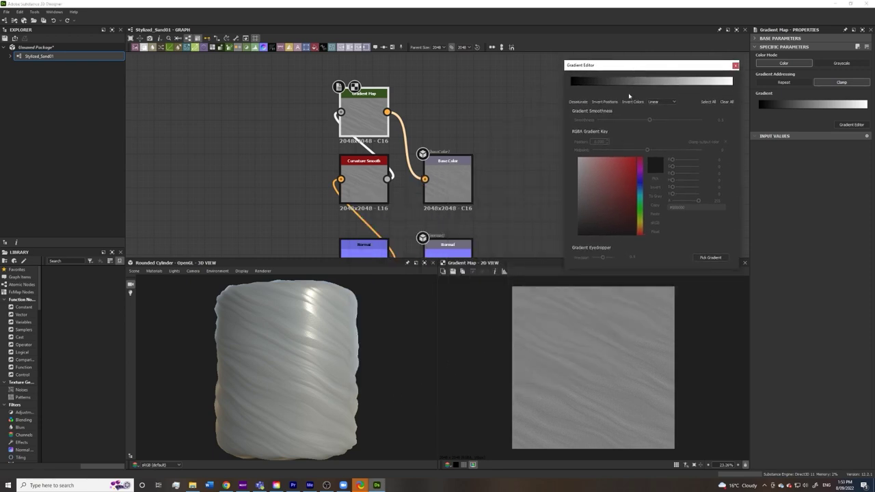
left_click(570, 85)
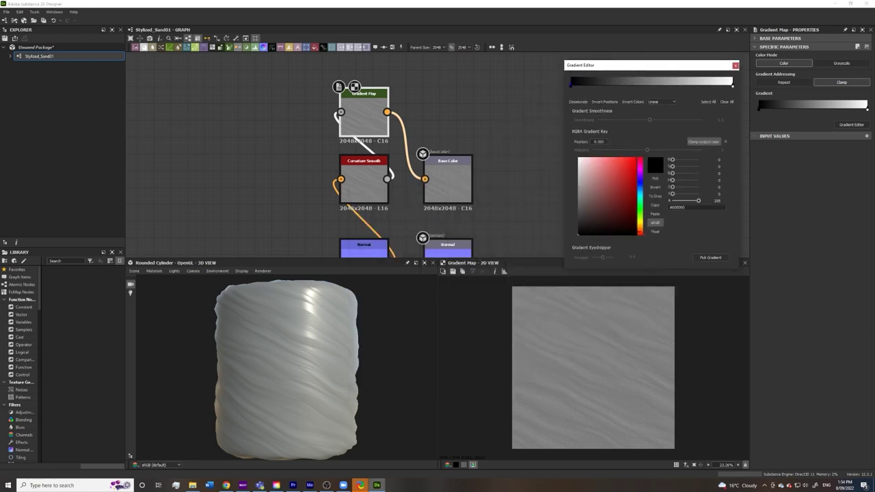
left_click(639, 227)
left_click(625, 207)
left_click(605, 211)
- Give the gradient's end key a pale sand color and retune the start key's brown
left_click(732, 85)
left_click(595, 172)
left_click(639, 229)
left_click(592, 163)
left_click(640, 224)
left_click(570, 86)
left_click(609, 188)
- Add intermediate gradient keys in progressively lighter sand tones between the brown start and the pale end
left_click(616, 83)
left_click(613, 186)
left_click(652, 82)
left_click(607, 234)
left_click(606, 180)
left_click_drag(653, 86, 684, 89)
left_click(660, 83)
left_click(608, 189)
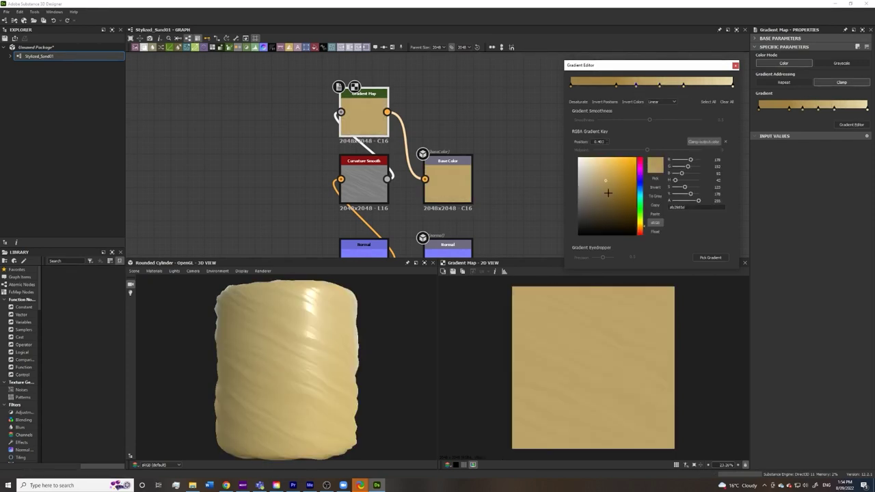
- Remove a surplus gradient key, bunch the middle keys closer with one at 0.525, and inspect the sand color up close
key("Delete")
left_click_drag(684, 86, 668, 86)
left_click_drag(660, 87, 657, 89)
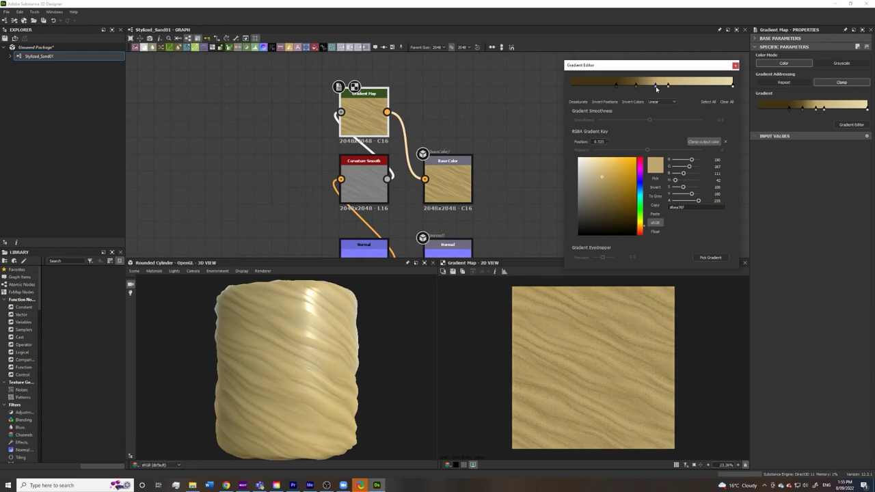
scroll(307, 359, "up", 5)
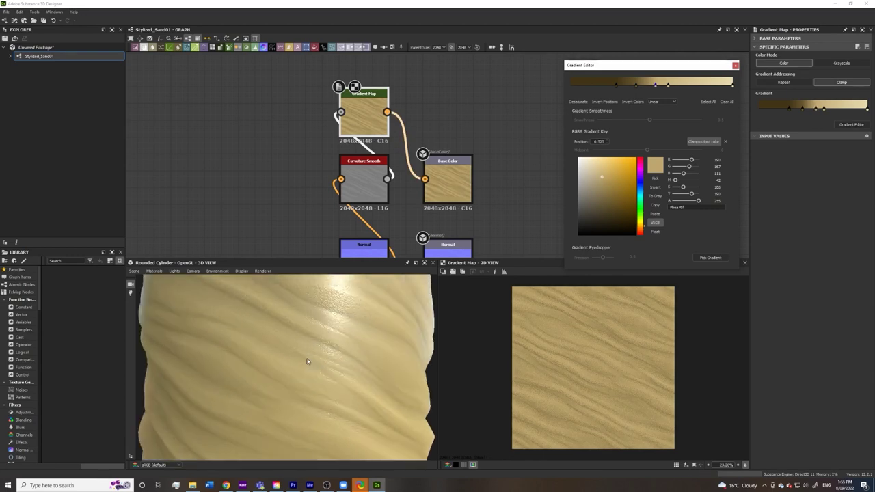
left_click_drag(335, 353, 366, 346)
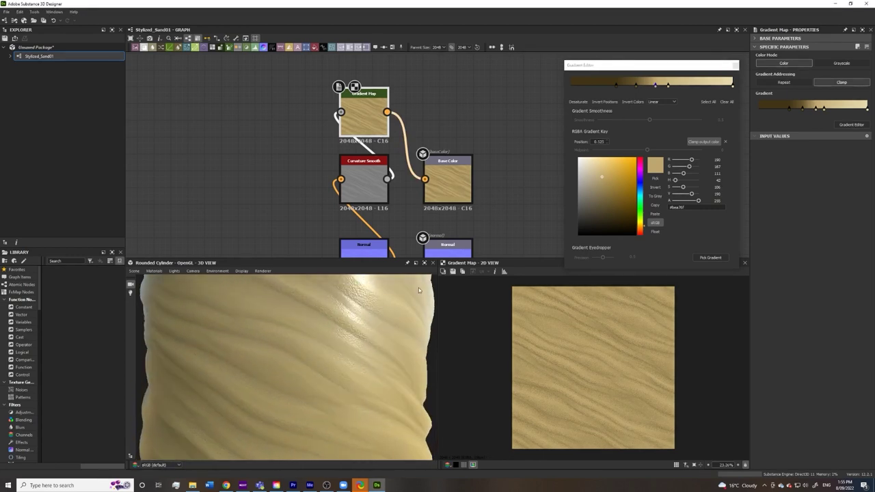
- Delete the Uniform Color node that feeds the Roughness output
scroll(469, 212, "down", 4)
middle_click_drag(459, 254, 473, 167)
scroll(473, 166, "up", 5)
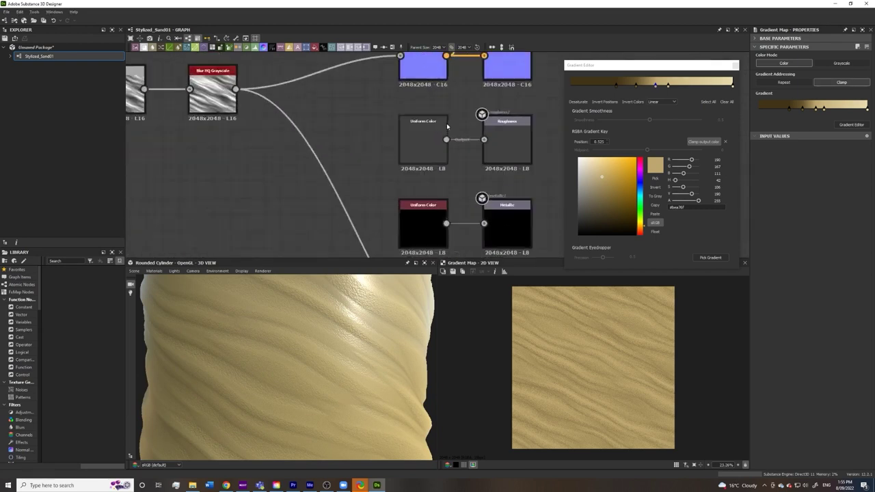
left_click(430, 140)
key("Delete")
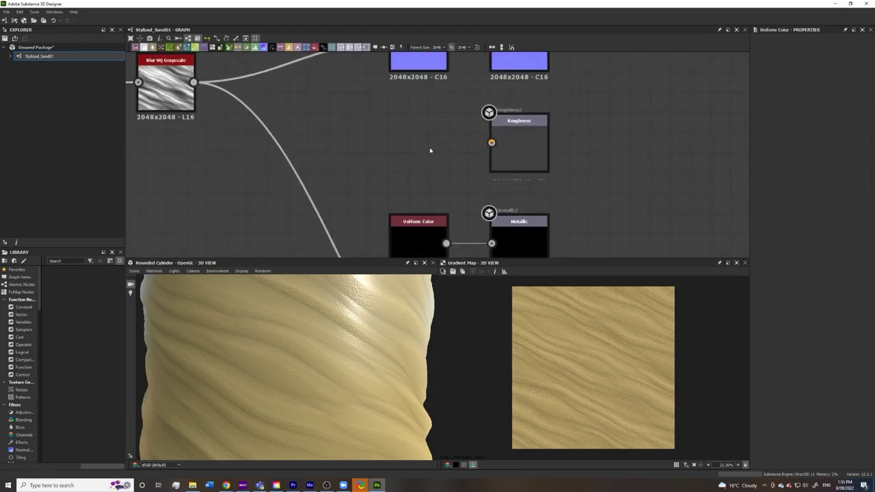
- Add a Histogram Range node and wire it between the Blur HQ Grayscale node and the Roughness output
key("space")
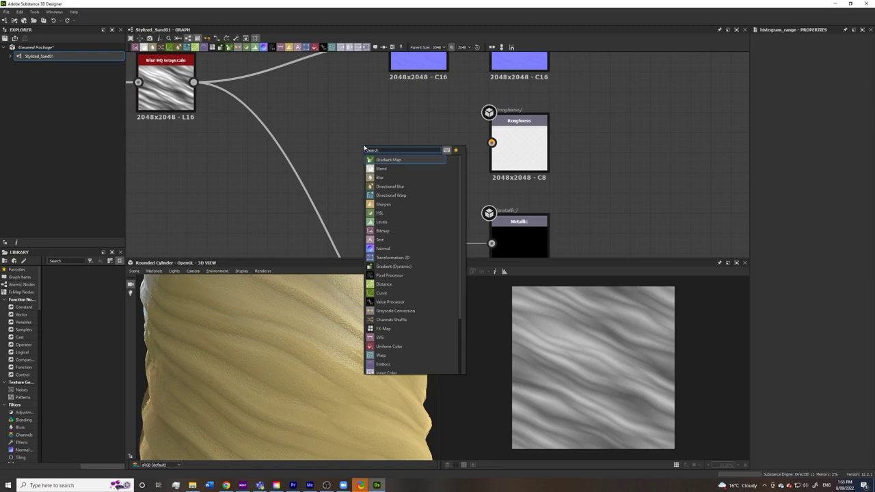
type("his")
key("Return")
left_click_drag(363, 146, 427, 146)
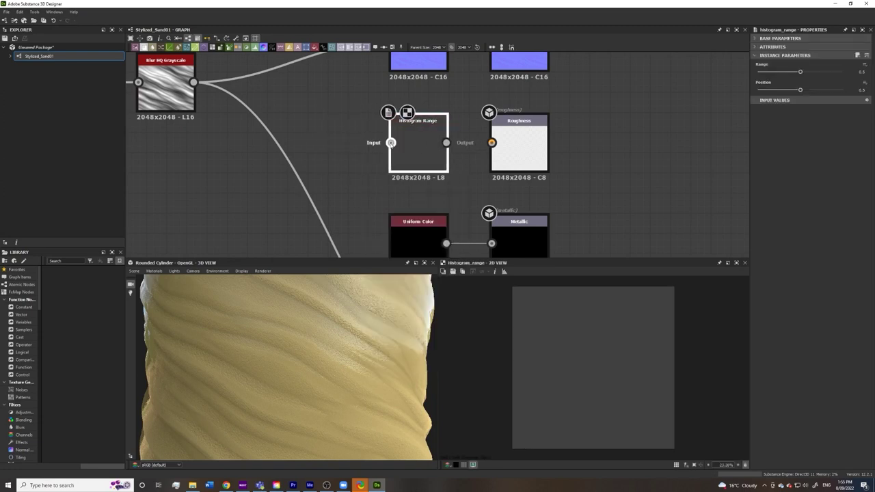
left_click_drag(210, 88, 194, 83)
left_click_drag(446, 143, 491, 142)
- Set the Histogram Range's range to 0.65, lower its position slightly, and inspect the cylinder's shine
left_click_drag(800, 72, 796, 90)
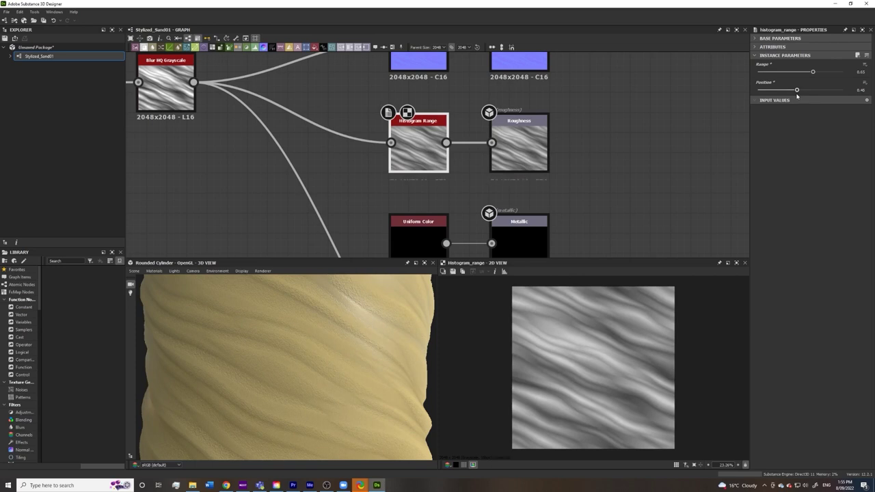
scroll(363, 360, "down", 5)
left_click_drag(406, 367, 309, 352)
scroll(311, 352, "up", 6)
- Add a Gaussian Spots 1 noise node in the empty area above the ripple chain
middle_click_drag(601, 166, 512, 203)
scroll(511, 199, "down", 5)
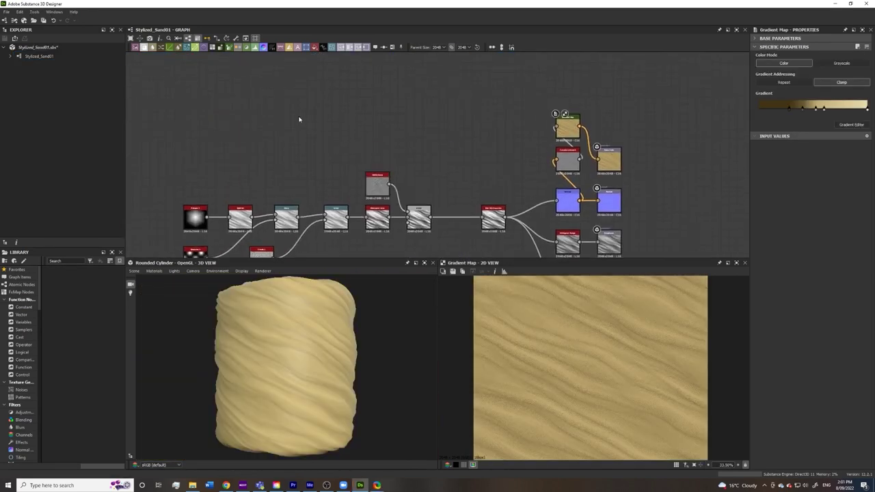
key("space")
type("gau")
key("Down")
key("Return")
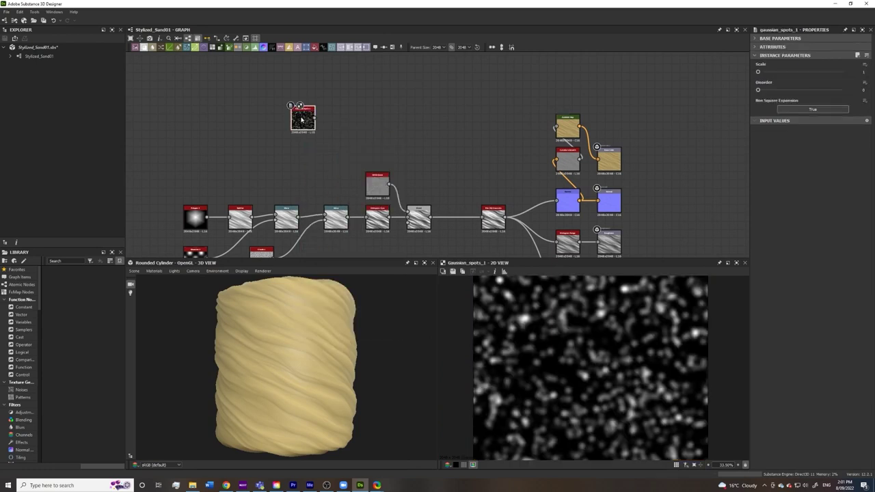
left_click_drag(304, 120, 334, 123)
- Attach a Gradient Map to the Gaussian Spots 1 node and set its color mode to Grayscale
key("space")
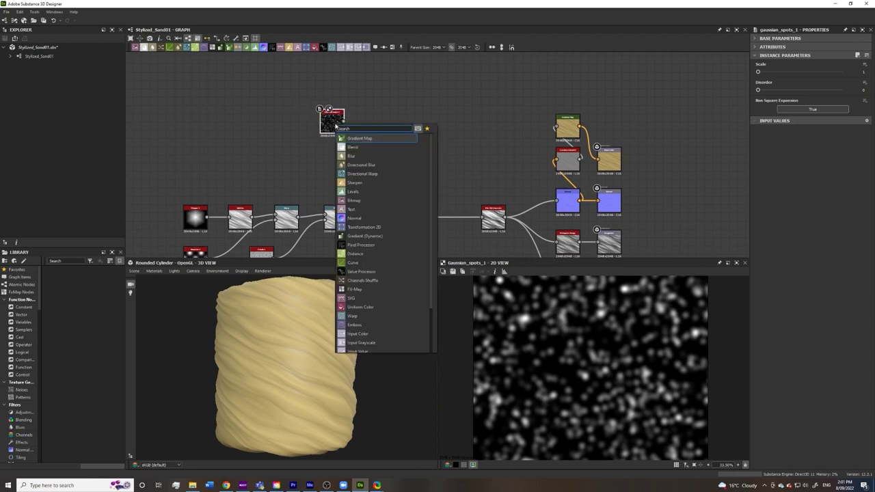
key("Return")
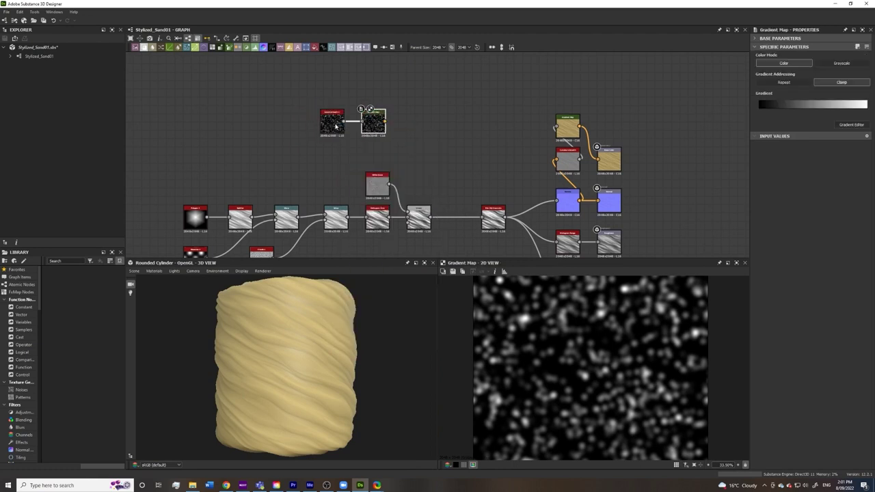
left_click_drag(378, 130, 374, 130)
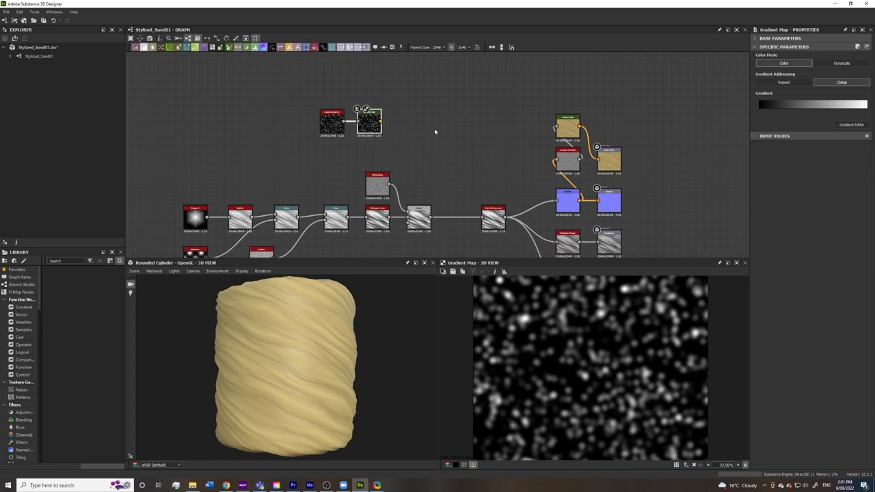
left_click(844, 64)
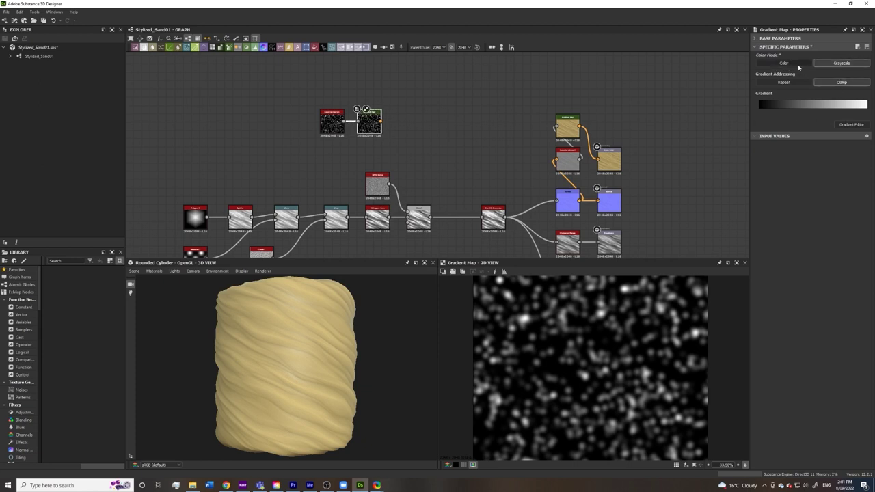
left_click(799, 65)
left_click(836, 67)
- Reshape the grayscale gradient with a sharp black-to-white transition and a light grey end to isolate small pebble shapes
mouse_move(842, 115)
left_mouse_down()
mouse_move(811, 114)
mouse_move(847, 115)
left_mouse_up()
left_click_drag(759, 111, 832, 113)
left_click_drag(867, 112, 819, 113)
left_click_drag(810, 112, 799, 113)
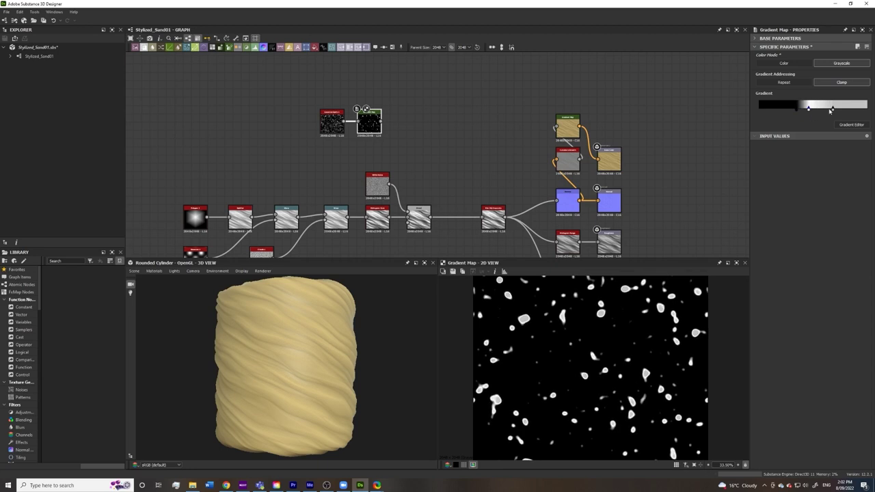
- Add a Levels node after the grayscale Gradient Map, adjust its histogram, and position it close to the map
scroll(502, 339, "up", 2)
middle_click_drag(372, 130, 370, 140)
key("space")
type("lev")
key("Return")
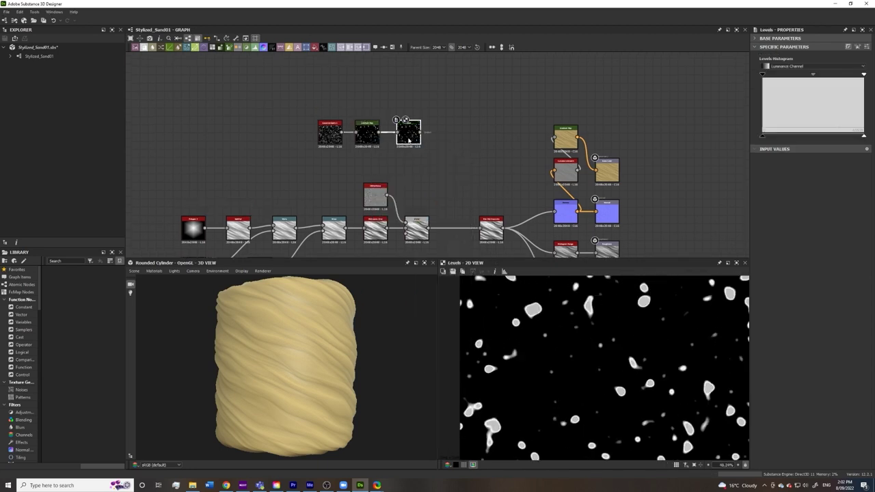
left_click_drag(863, 75, 800, 117)
left_click(367, 134)
key("f")
left_click_drag(409, 142, 404, 142)
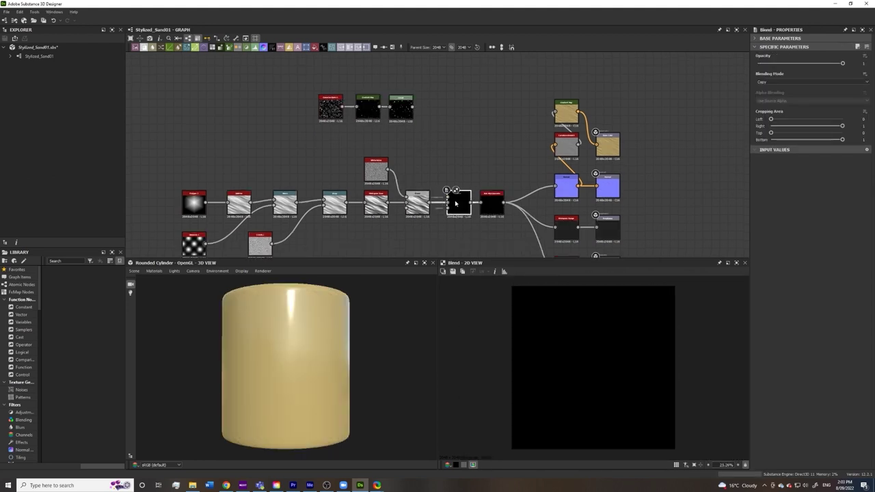
- Connect Levels to the foreground of the Blend before Blur HQ Grayscale, reduce its opacity strongly, and inspect the bumps under rotated lighting
left_click_drag(414, 107, 448, 194)
left_click(773, 63)
left_click_drag(773, 64, 767, 64)
right_click_drag(307, 365, 327, 361)
left_click_drag(327, 361, 369, 329)
right_click_drag(370, 330, 373, 152)
- Raise the scale of the Gaussian Spots 1 node to make the spots smaller and denser
double_click(331, 108)
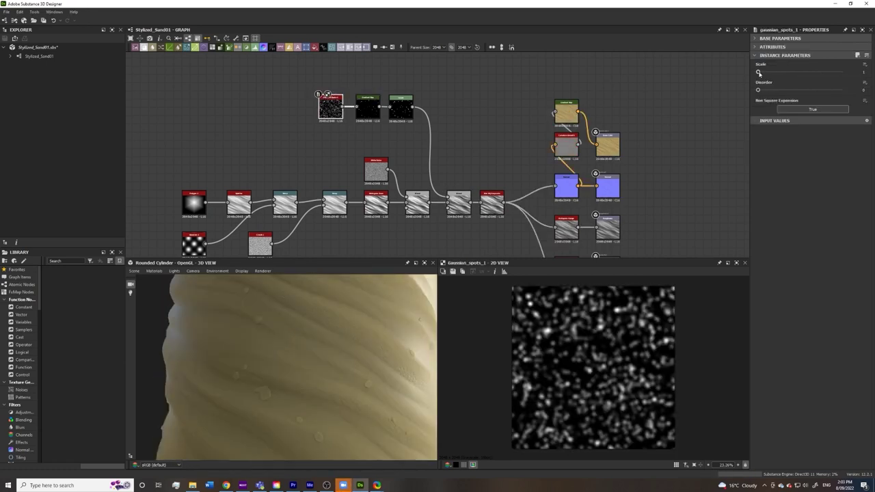
left_click_drag(759, 73, 769, 73)
right_click_drag(356, 301, 361, 347)
- Shift the grayscale Gradient Map's black key toward the white to leave only sparse specks, and inspect the cylinder
double_click(368, 108)
left_click_drag(824, 111, 825, 111)
scroll(294, 355, "down", 4)
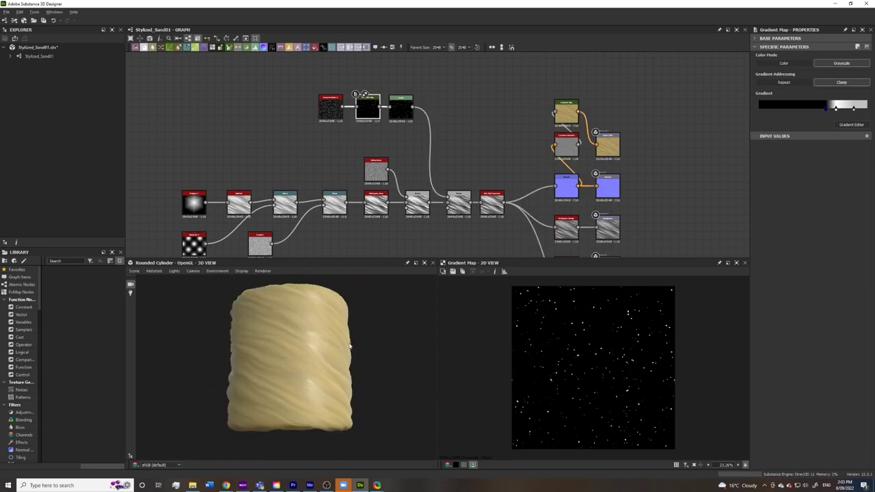
scroll(294, 358, "up", 5)
left_click_drag(294, 359, 319, 348)
scroll(318, 348, "down", 3)
scroll(319, 348, "down", 2)
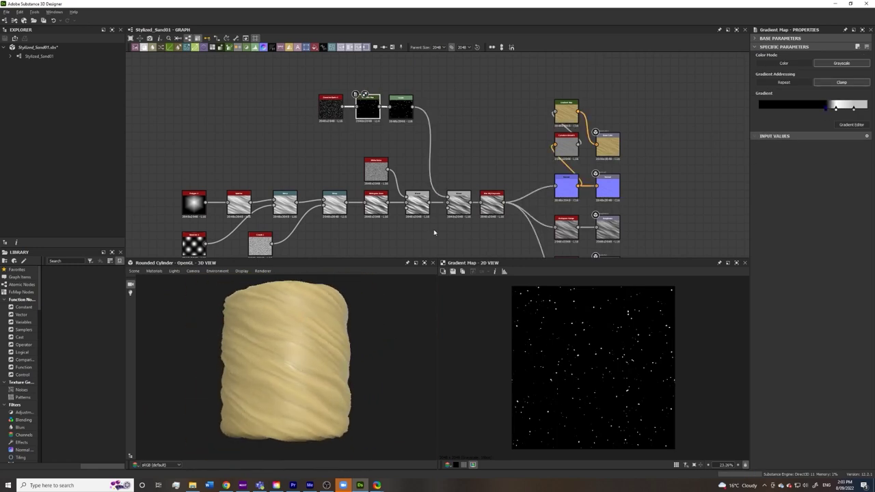
- Move the Gaussian Spots 1, grayscale Gradient Map and Levels nodes together closer to the main ripple chain
scroll(432, 232, "down", 3)
scroll(423, 162, "up", 5)
left_click_drag(431, 175, 295, 118)
left_click_drag(361, 147, 373, 187)
left_click(479, 236)
middle_click_drag(479, 239, 472, 195)
scroll(472, 195, "down", 3)
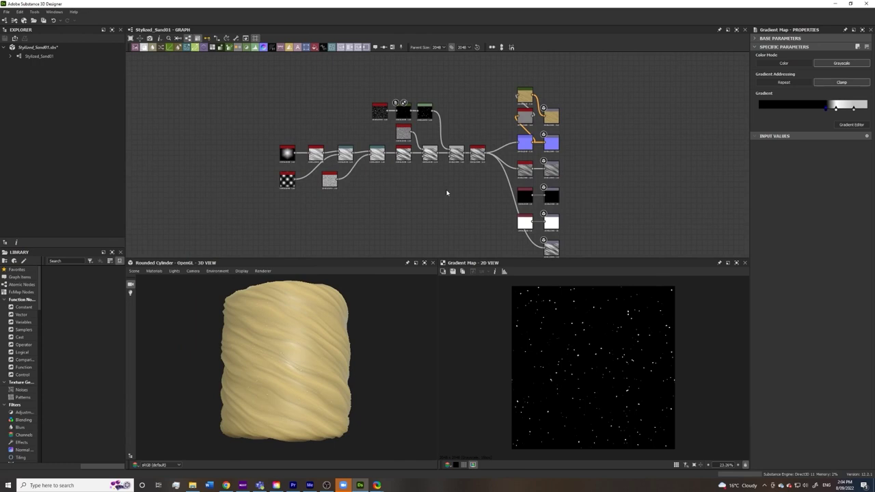
- Insert a Blur node with intensity 1 between the noise and the second Warp, and inspect the ripples on the cylinder
scroll(297, 351, "up", 5)
key("space")
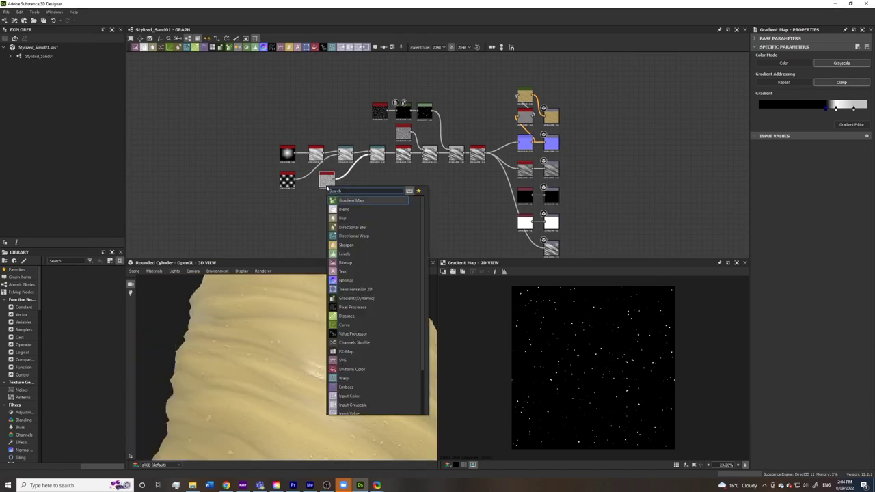
type("blur")
key("Return")
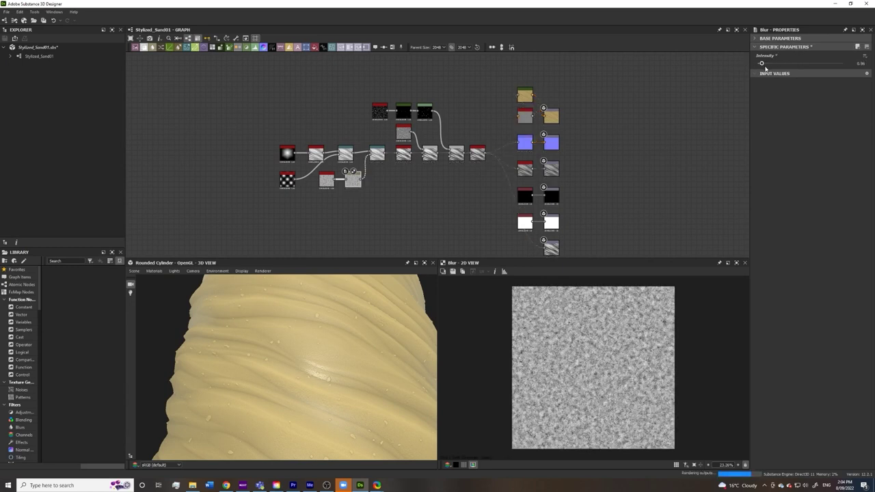
left_click_drag(765, 67, 764, 68)
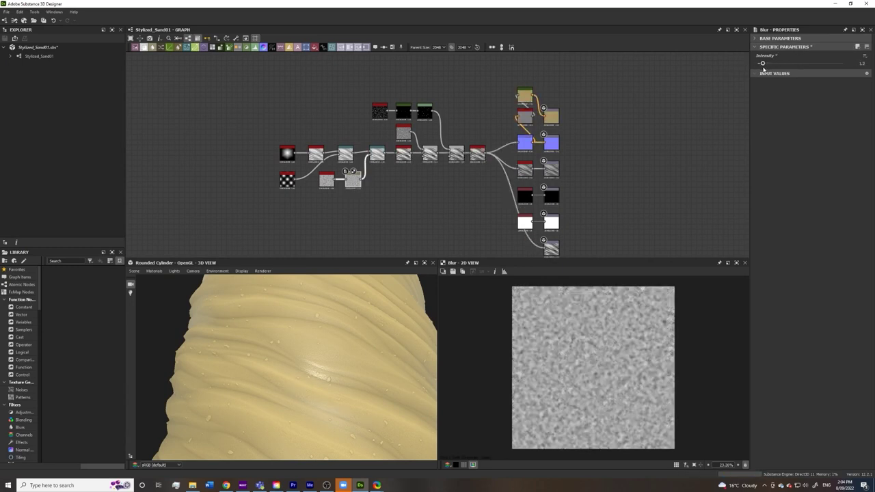
scroll(382, 354, "up", 3)
left_click_drag(349, 365, 512, 318)
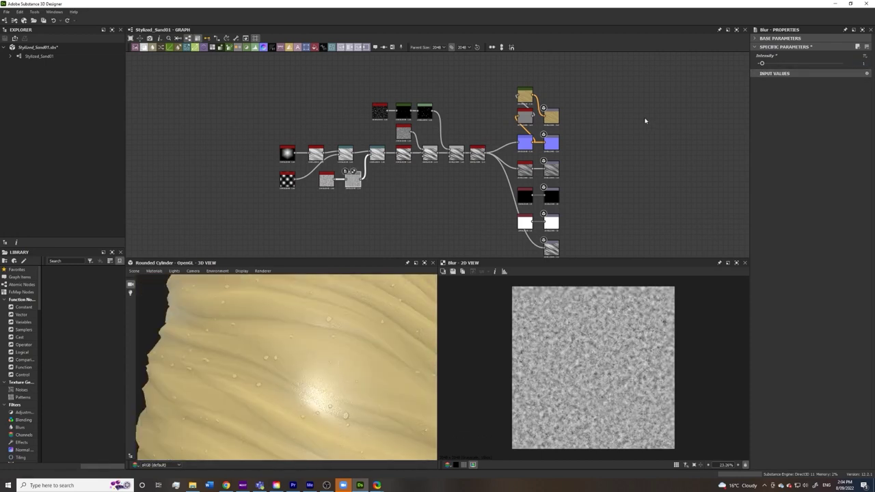
scroll(330, 344, "down", 5)
middle_click_drag(330, 344, 346, 369)
scroll(350, 355, "down", 1)
left_click_drag(351, 349, 407, 319)
- Arrange the color Gradient Map and Curvature Smooth nodes in one row, with Curvature Smooth before the map
scroll(584, 91, "up", 5)
left_click_drag(440, 109, 395, 107)
double_click(445, 158)
left_click_drag(445, 157, 340, 107)
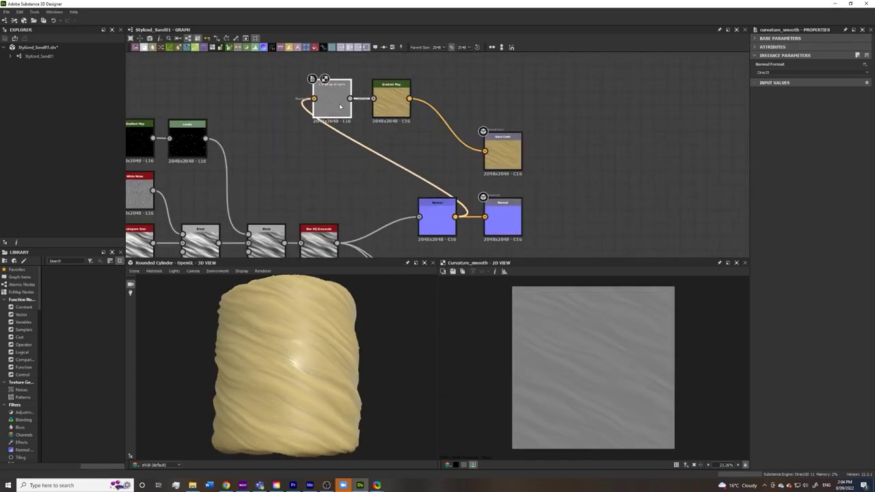
- Insert an HSL node between the color Gradient Map and Base Color, raise its saturation slightly, adjust its lightness, and inspect the cylinder
left_click(387, 103)
key("space")
left_click(415, 162)
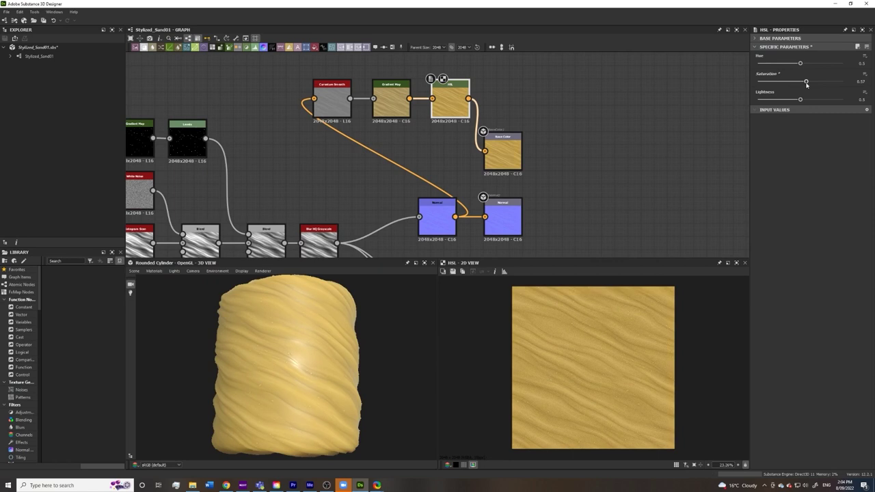
mouse_move(800, 100)
left_mouse_down()
mouse_move(787, 100)
mouse_move(802, 101)
left_mouse_up()
left_click_drag(349, 349, 589, 370)
left_click_drag(280, 341, 313, 348)
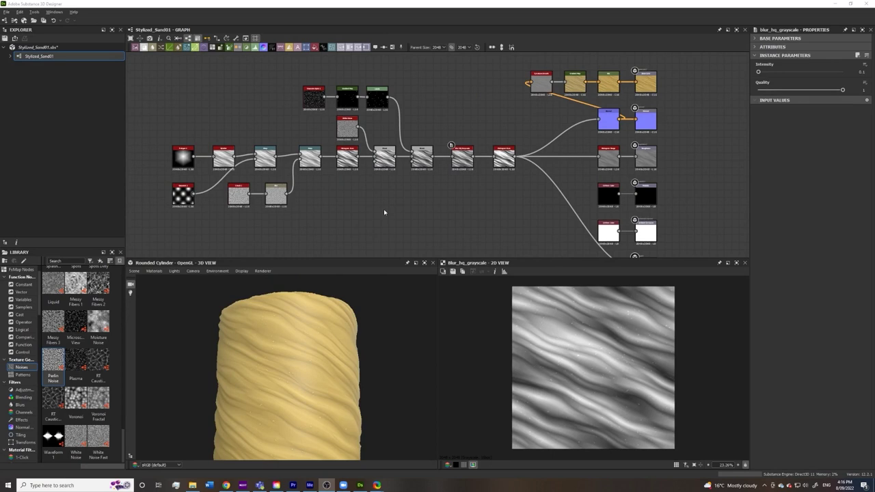
- Move the final Histogram Scan away from Blur HQ Grayscale and insert a Contrast/Luminosity Grayscale node between them
middle_click_drag(384, 213, 361, 194)
left_click_drag(369, 303, 355, 337)
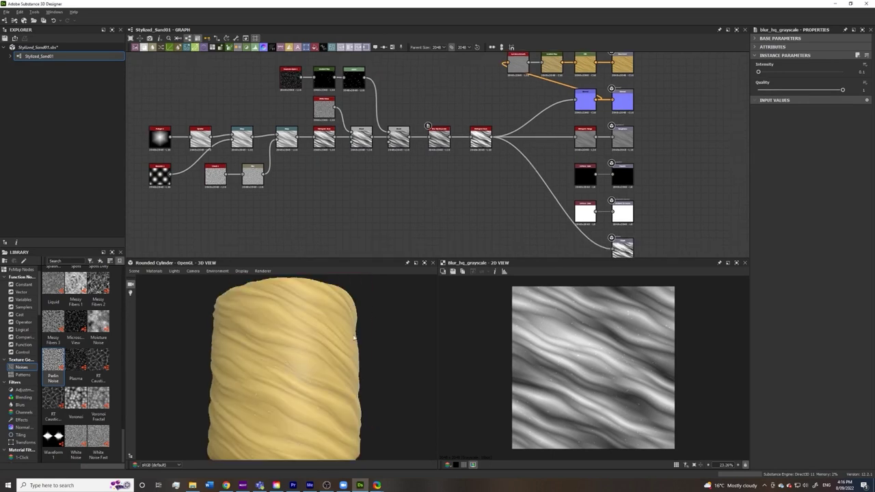
scroll(485, 170, "up", 5)
middle_click_drag(479, 161, 490, 195)
left_click_drag(479, 126, 546, 127)
left_click(368, 131)
key("space")
type("con")
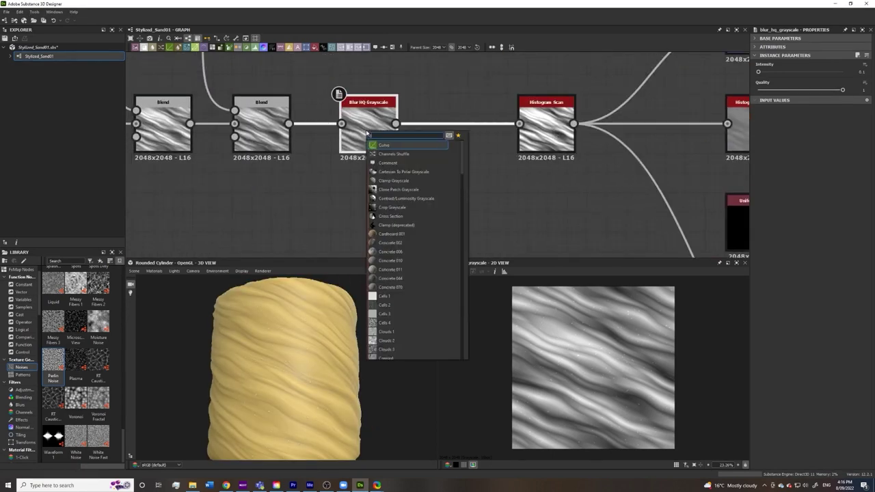
key("Return")
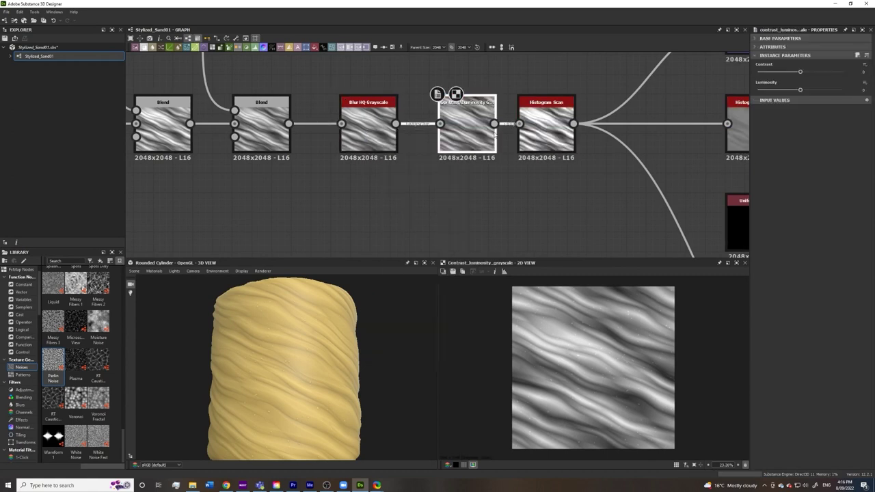
left_click_drag(487, 134, 478, 134)
- Try a strongly reduced contrast on the Contrast/Luminosity Grayscale node and undo the change
mouse_move(807, 71)
left_mouse_down()
mouse_move(826, 71)
mouse_move(804, 90)
mouse_move(814, 90)
mouse_move(790, 92)
mouse_move(791, 75)
left_mouse_up()
key("ctrl+z")
key("ctrl+z")
key("ctrl+z")
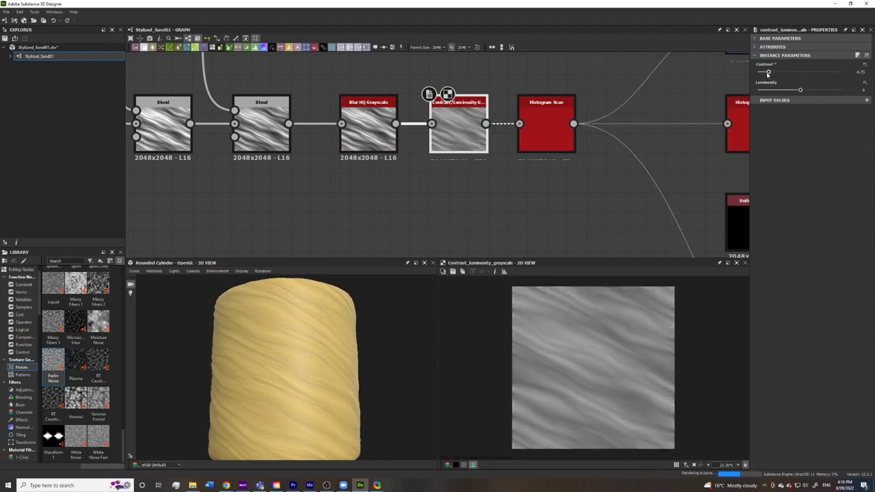
key("ctrl+z")
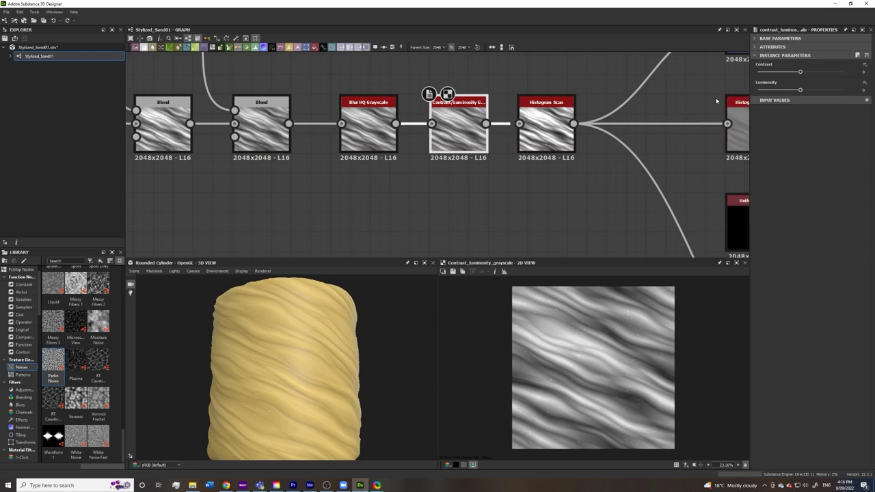
- Fine-tune the Contrast/Luminosity Grayscale node's contrast and luminosity, and raise the position of the Histogram Range feeding Roughness
left_click_drag(800, 73, 812, 74)
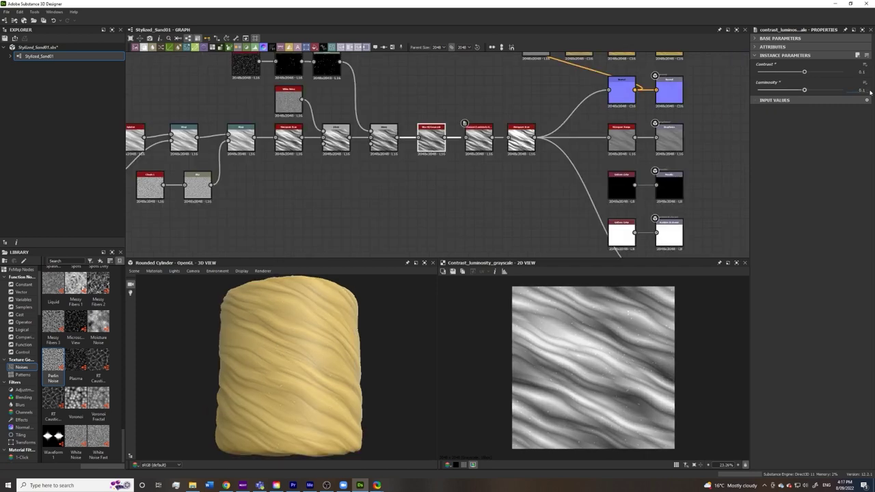
key("BackSpace")
type("-1")
key("Return")
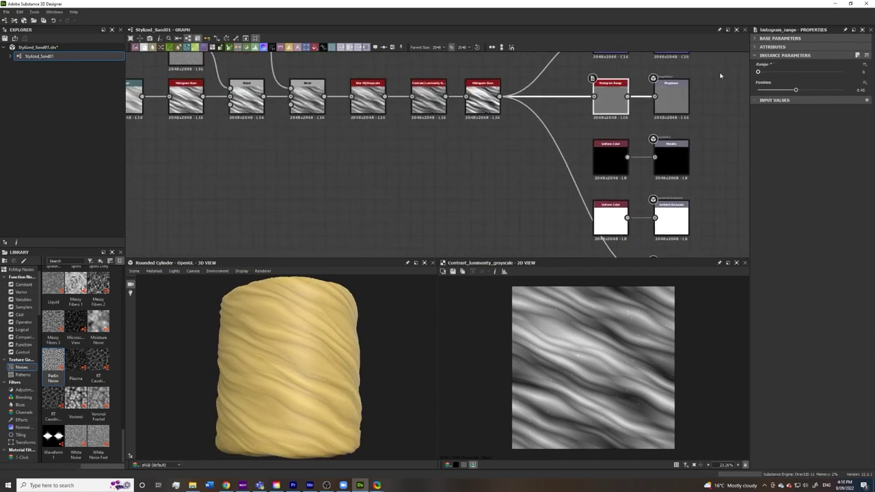
left_click_drag(796, 89, 844, 91)
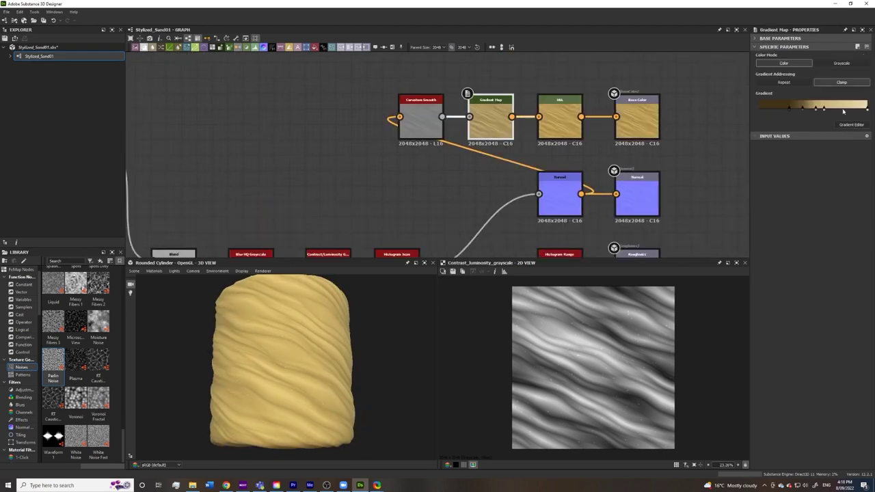
- Lighten a color key of the sand Gradient Map, and set the HSL node's saturation to 0.63 and lightness to 0.54
left_click(851, 124)
left_click_drag(600, 181, 598, 173)
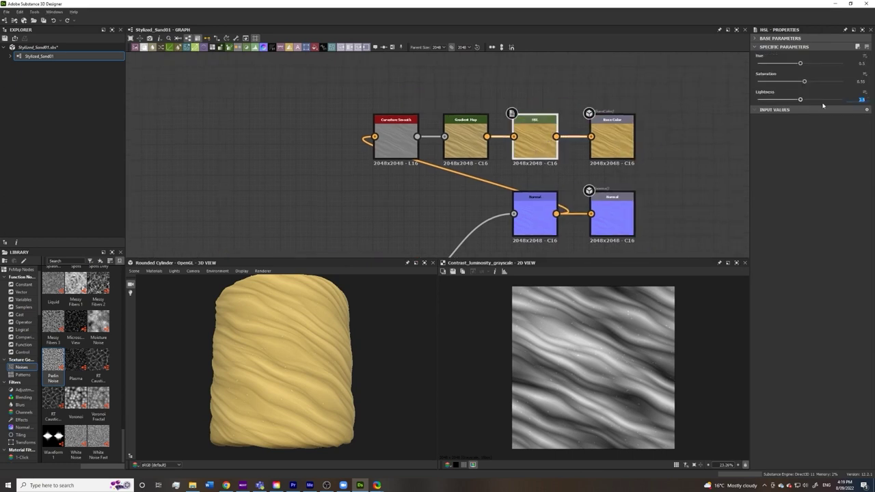
left_click_drag(799, 100, 810, 83)
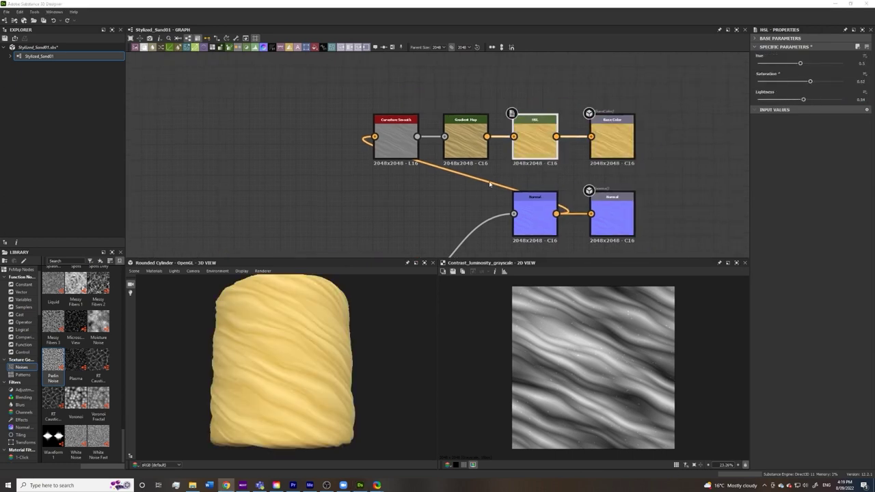
- Recolor the end and middle keys of the sand Gradient Map to warmer, more orange tones
left_click(470, 144)
left_click(851, 124)
left_click(635, 85)
left_click(732, 86)
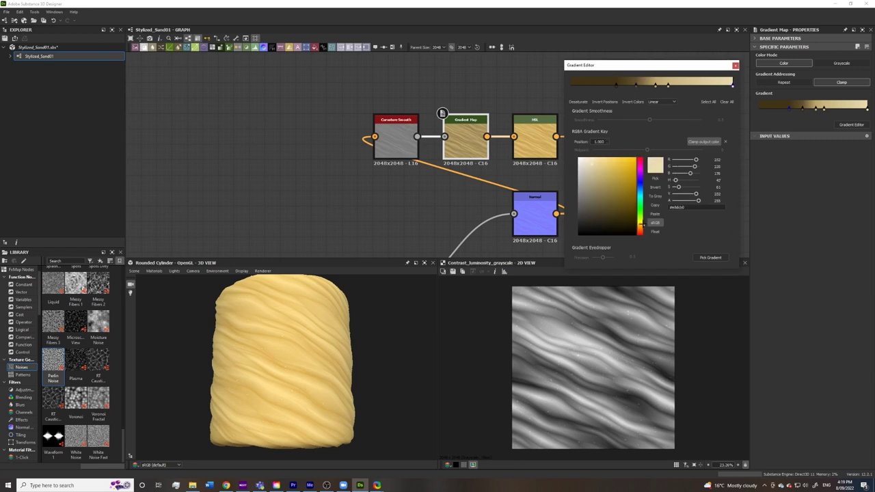
left_click_drag(601, 167, 601, 203)
left_click(635, 86)
left_click_drag(616, 86, 607, 86)
left_click(636, 83)
left_click(612, 183)
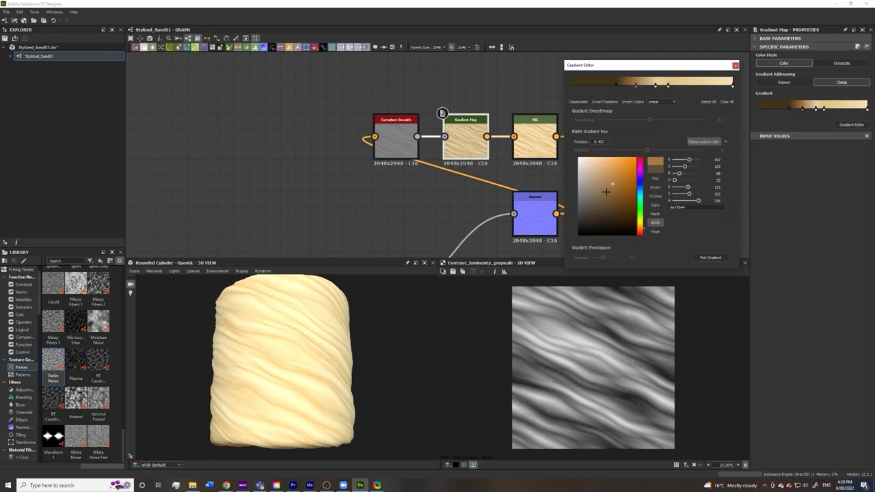
left_click_drag(627, 171, 600, 169)
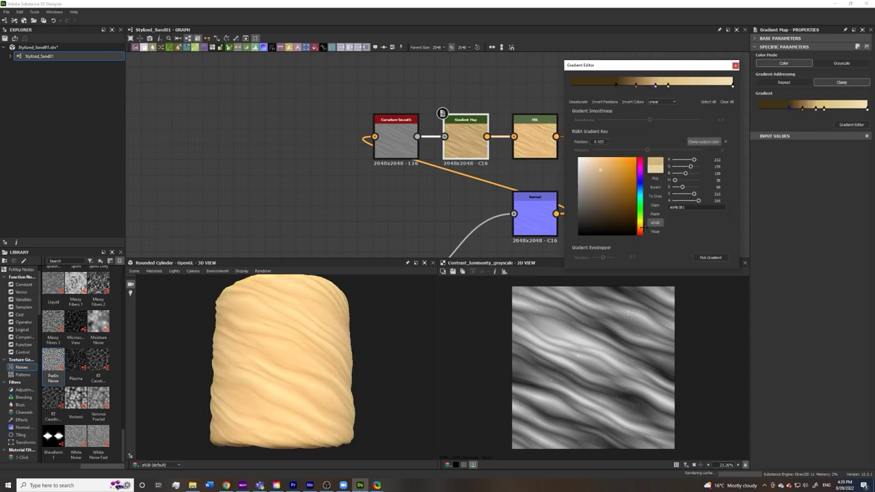
- Set the opacity of the Blend that mixes in the White Noise to 0.1 and inspect the surface up close
scroll(365, 209, "down", 2)
middle_click_drag(328, 205, 502, 113)
scroll(273, 157, "up", 1)
left_click(231, 135)
left_click(302, 188)
mouse_move(764, 63)
left_mouse_down()
mouse_move(788, 67)
mouse_move(769, 66)
left_mouse_up()
scroll(311, 358, "up", 5)
left_click(861, 63)
type("0.1")
key("Return")
scroll(593, 367, "down", 1)
scroll(329, 357, "down", 3)
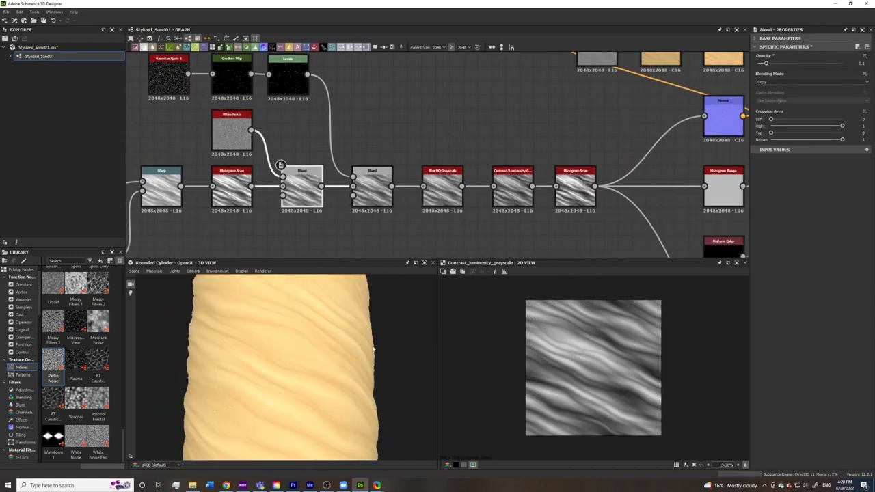
scroll(329, 357, "up", 2)
left_click(232, 77)
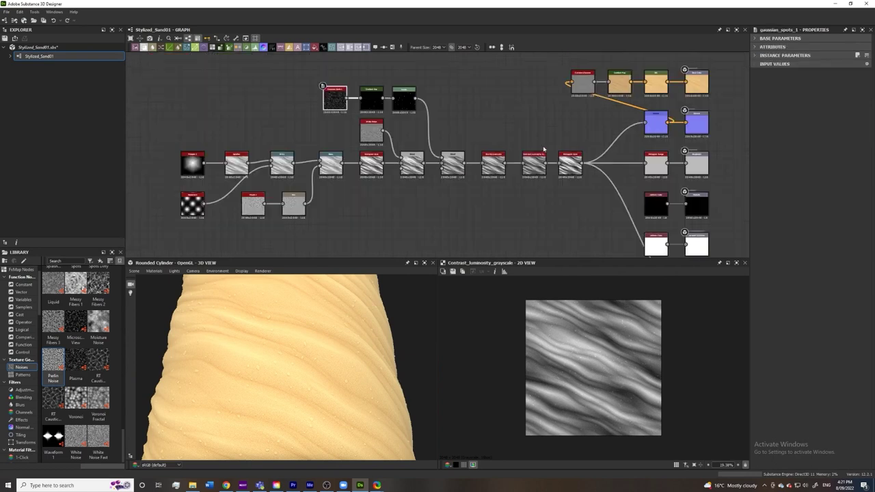
scroll(365, 360, "down", 3)
scroll(463, 189, "down", 2)
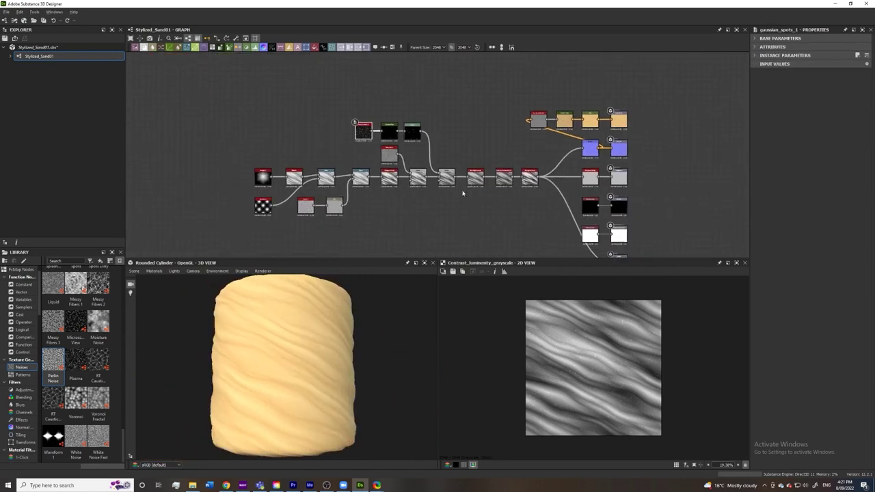
scroll(520, 120, "up", 2)
- Export the 3D view's cylinder mesh as an FBX named StylizedSand01_Cyl into the DesignerExports folder
left_click(134, 271)
left_click(153, 445)
left_click(465, 259)
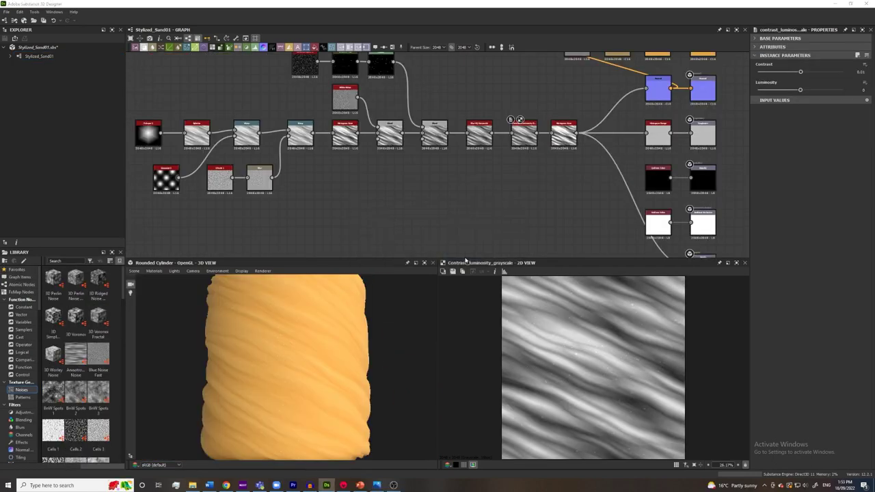
left_click(32, 134)
left_click(91, 108)
double_click(93, 89)
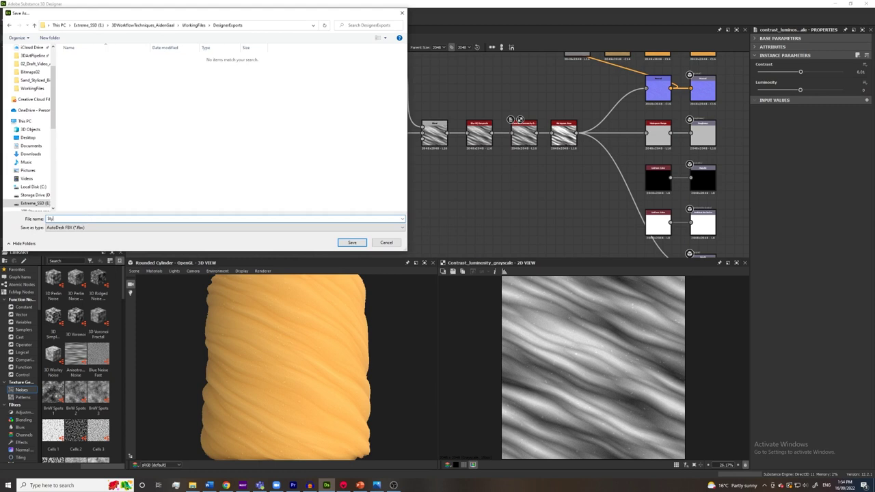
key("Return")
- Export all outputs of the Stylized_Sand01 graph as PNG files to the DesignerExports folder, with the pattern $(graph)_$(identifier)
scroll(332, 338, "down", 3)
left_click_drag(332, 338, 362, 410)
middle_click_drag(684, 201, 498, 216)
scroll(593, 216, "up", 2)
middle_click_drag(593, 202, 610, 254)
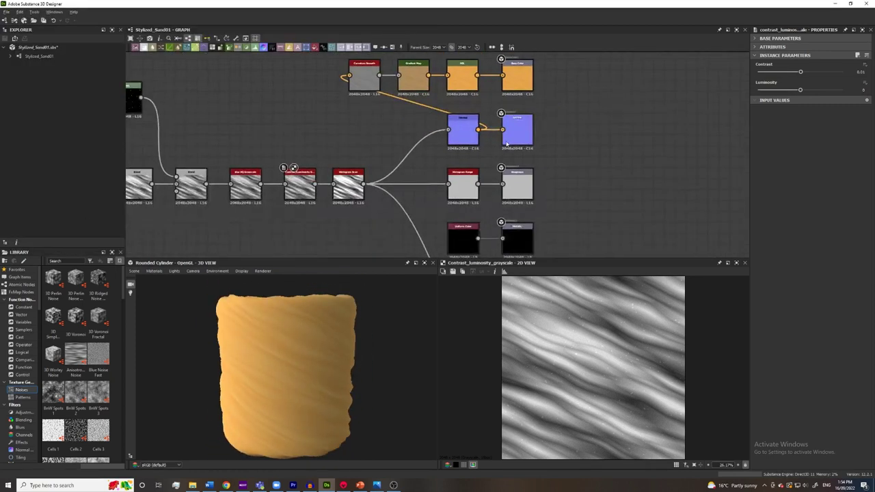
right_click(39, 58)
left_click(76, 122)
left_click(538, 151)
left_click(536, 158)
left_click(519, 158)
double_click(419, 212)
left_click(675, 375)
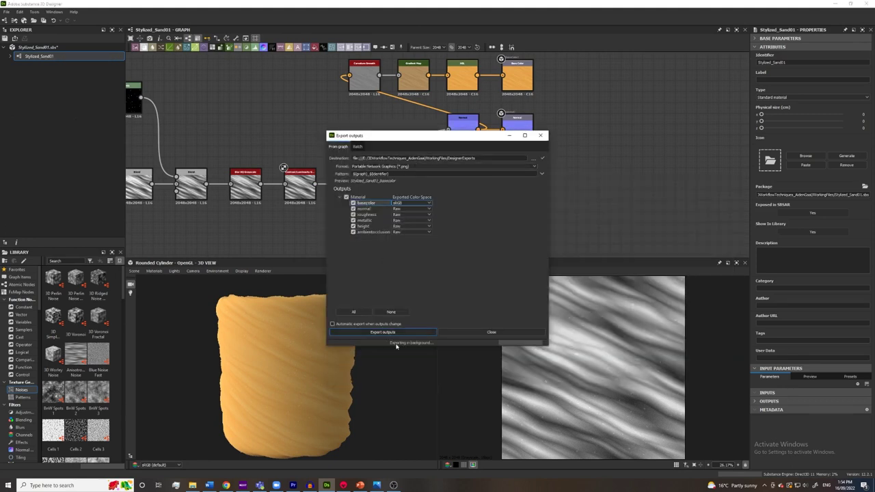
- Switch to Marmoset Toolbag 4 and load the Showcase Material scene from the library
key("super")
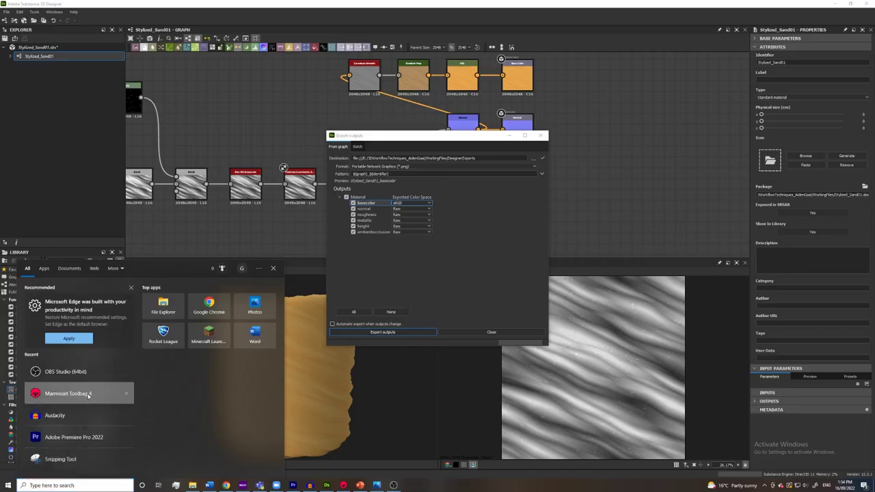
left_click(78, 393)
left_click(14, 16)
left_click(17, 5)
left_click(33, 104)
left_click(48, 15)
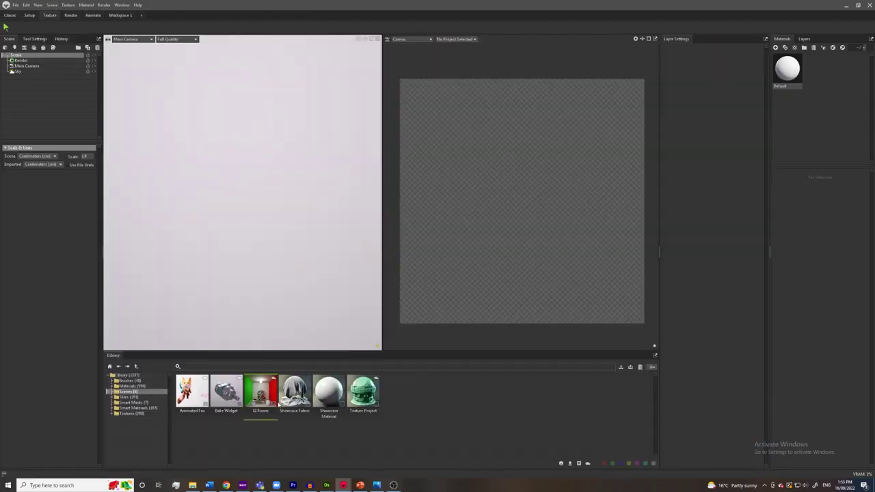
double_click(343, 395)
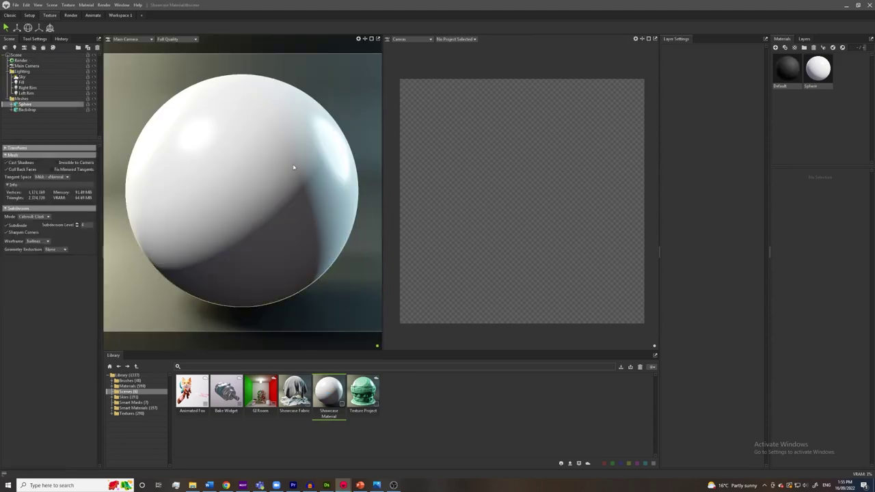
- Import the exported StylizedSand01_Cyl mesh into the showcase scene
left_click(15, 5)
left_click(41, 55)
double_click(95, 49)
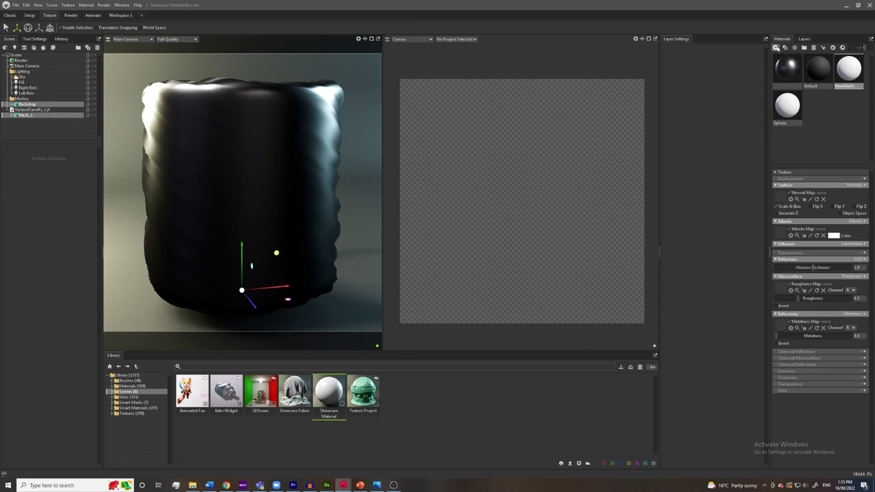
- Apply a displacement material to the cylinder and load the Stylized_Sand01 height, normal and basecolor maps into it
left_click_drag(788, 106, 246, 205)
left_click(781, 191)
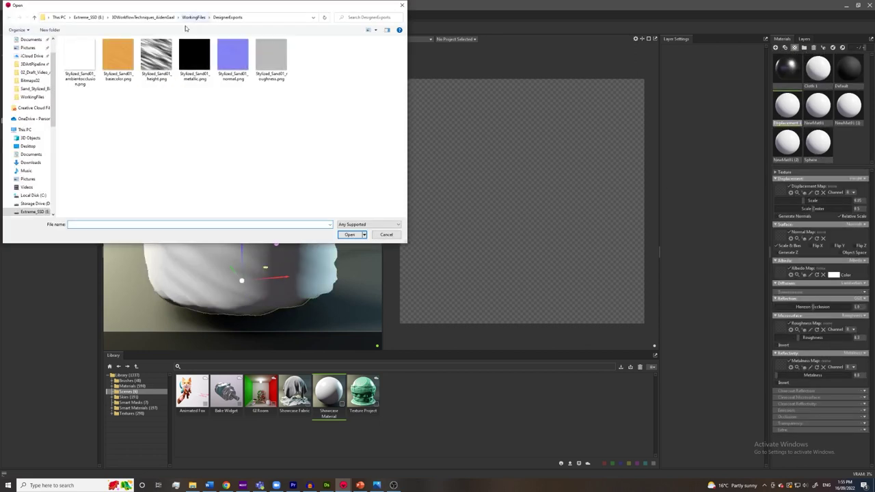
double_click(156, 56)
left_click(781, 236)
double_click(232, 56)
left_click(781, 273)
left_click(114, 58)
double_click(115, 57)
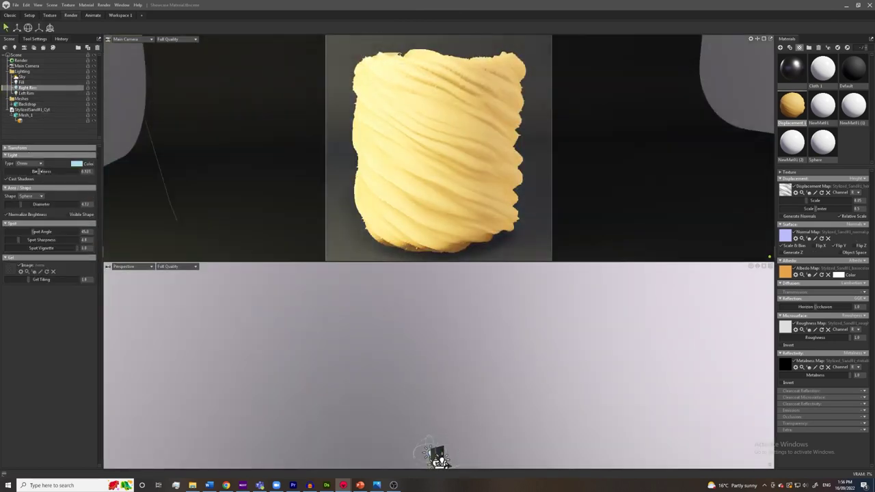
- Raise the Right Rim light's brightness and reposition the Fill light in the Perspective view
left_click_drag(39, 172, 45, 172)
left_click(21, 82)
scroll(410, 410, "up", 5)
key("w")
left_click_drag(392, 389, 375, 431)
left_click(257, 383)
left_click(440, 417)
- Add a new light, replacing the first attempt, and move it to the side of the cylinder
left_click(14, 47)
key("Delete")
left_click(14, 48)
left_click_drag(496, 424, 726, 418)
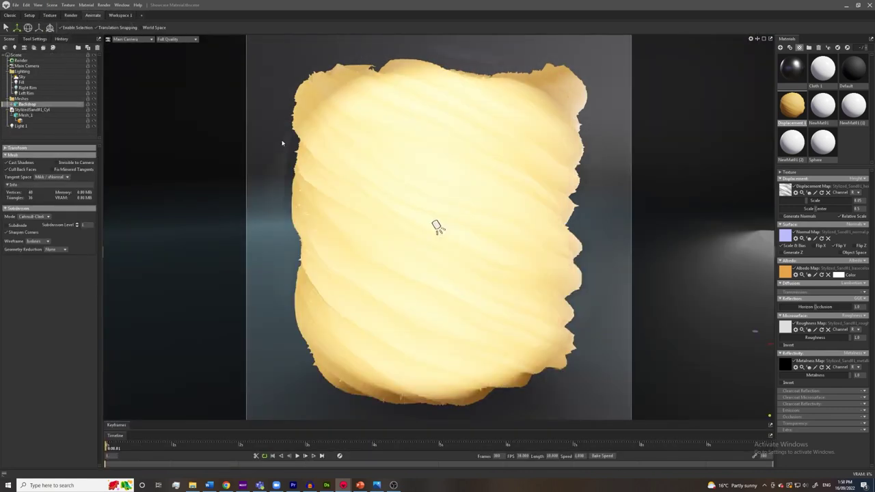
- Add a turntable for the imported cylinder and render the animation as an MPEG4 video
left_click(52, 5)
mouse_move(61, 13)
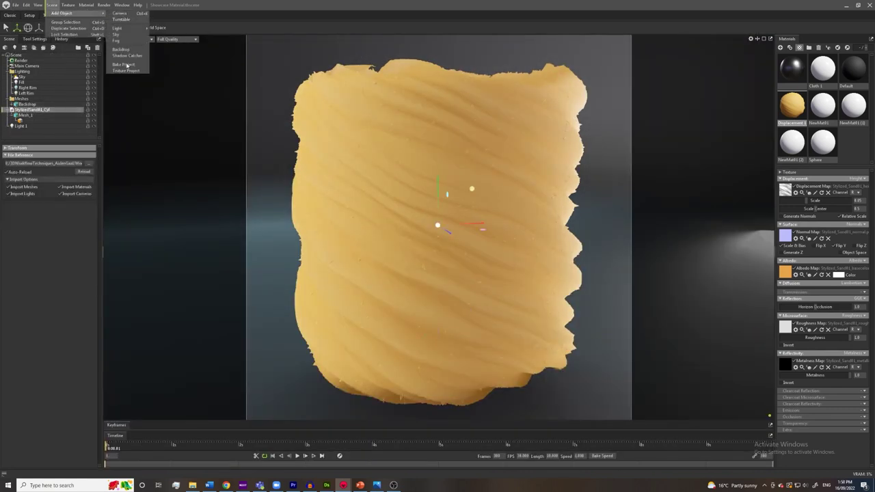
left_click(121, 19)
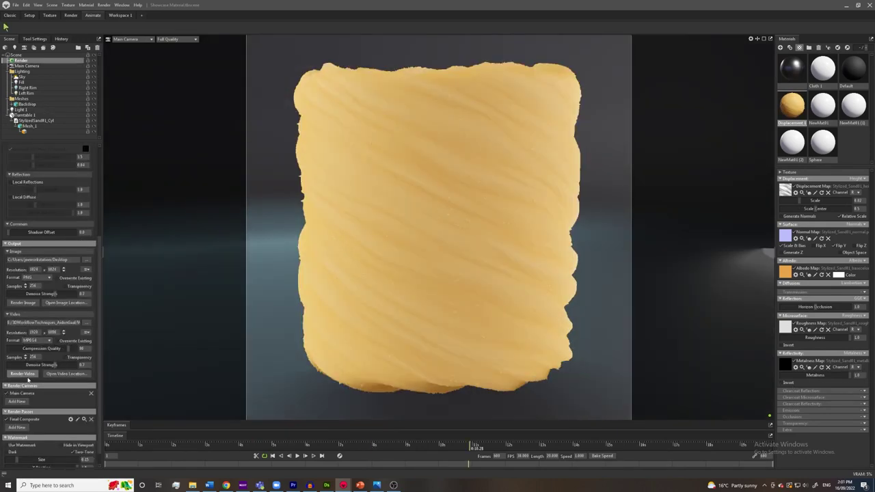
left_click(22, 374)
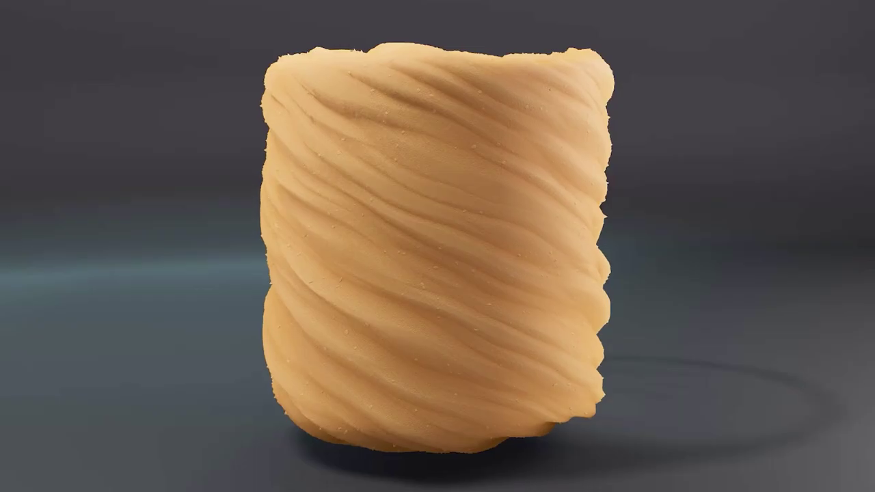